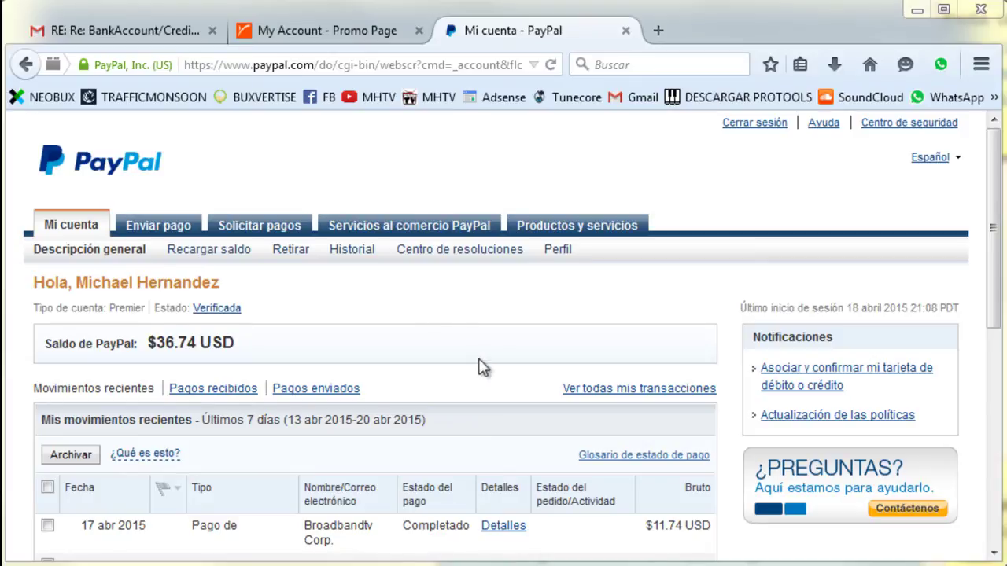
Step: Open the profile page for linking or editing bank accounts (Asociar o editar cuenta bancaria)
left_click(309, 33)
left_click(496, 30)
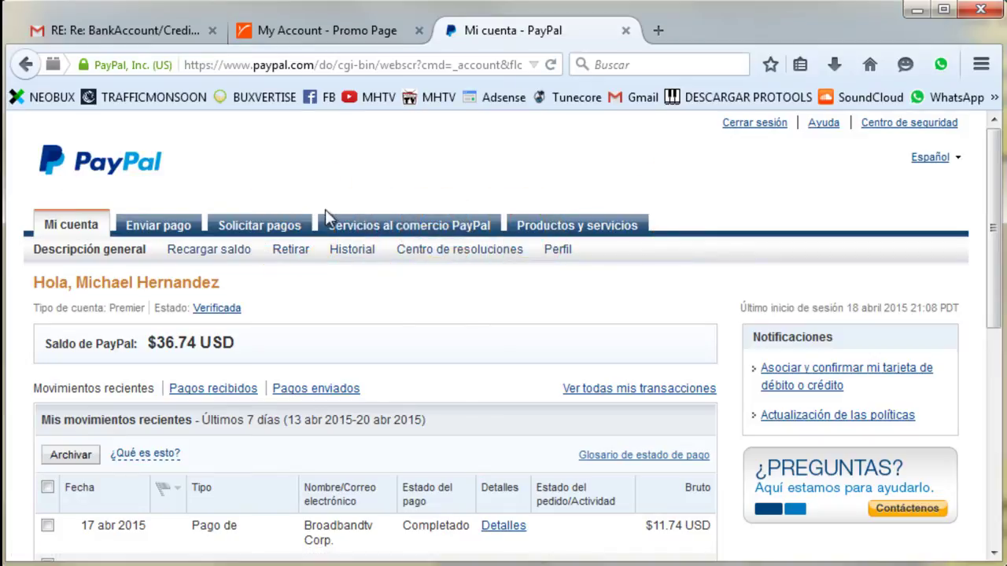
mouse_move(565, 257)
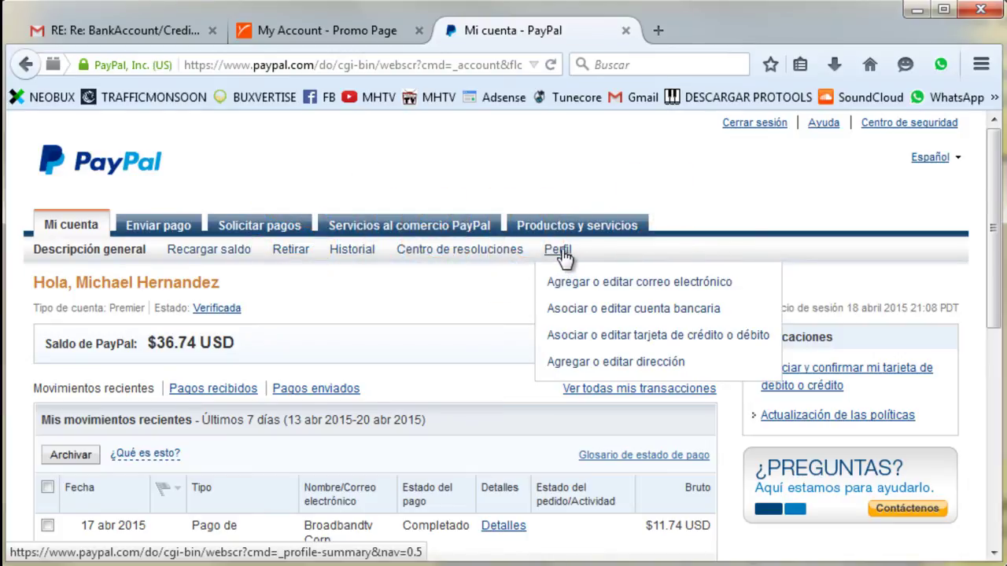
left_click(621, 316)
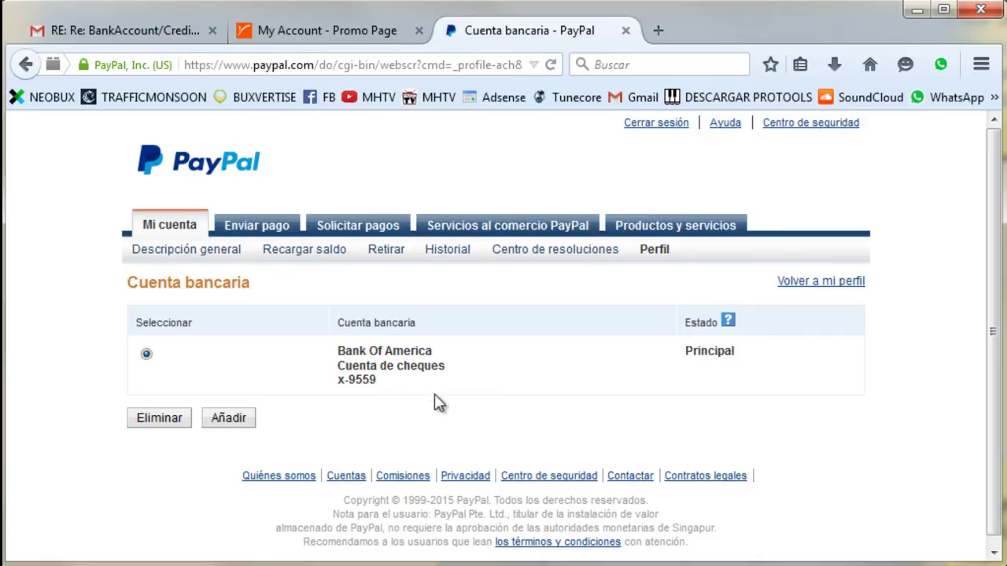
Step: Check the Payoneer account page, return to the PayPal bank account list and start adding another account
left_click(317, 39)
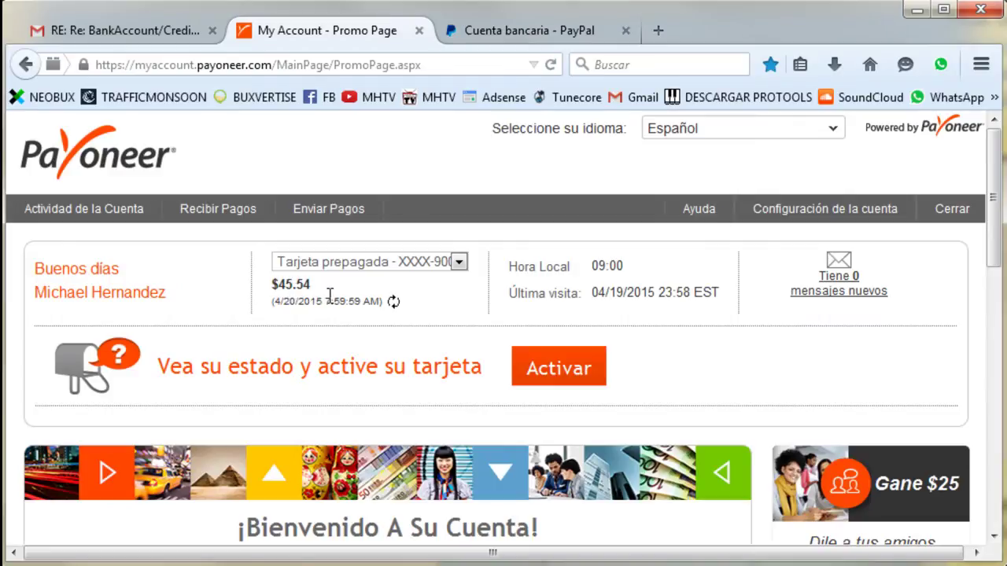
left_click(488, 30)
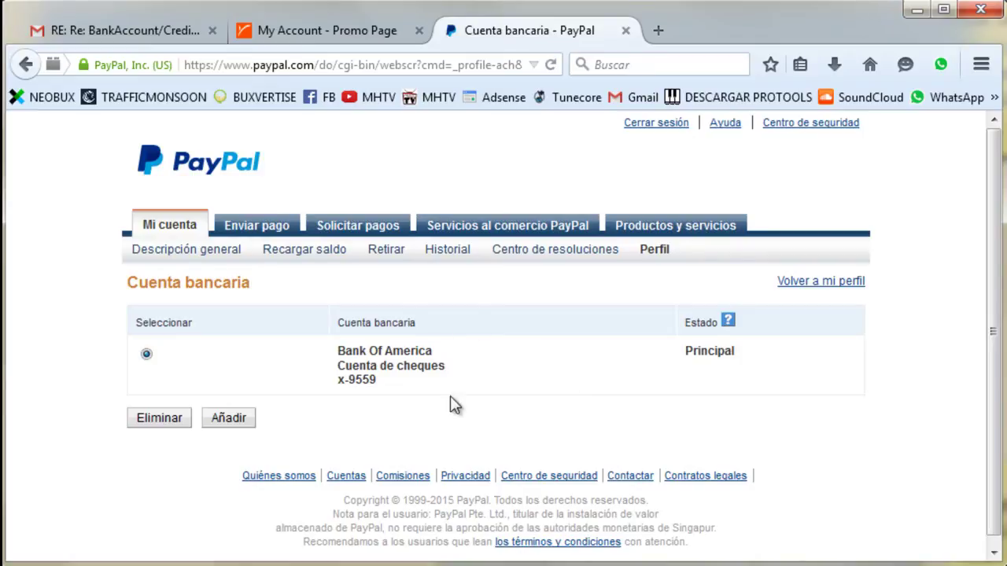
left_click(240, 429)
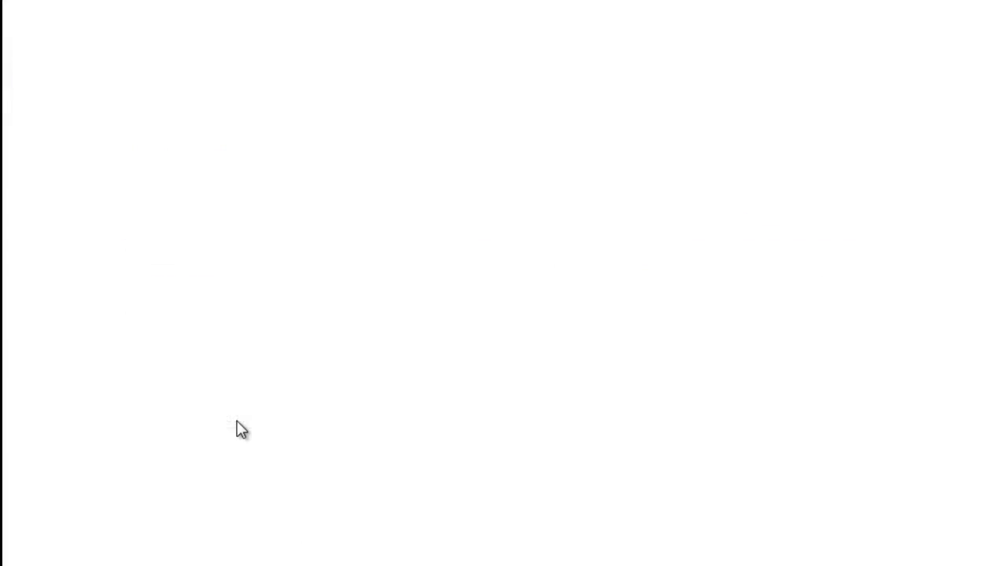
Step: Enter "bank of america" as the bank name and choose De cheques as the account type
scroll(658, 371, "down", 4)
scroll(748, 349, "down", 1)
scroll(782, 328, "up", 3)
left_click(383, 287)
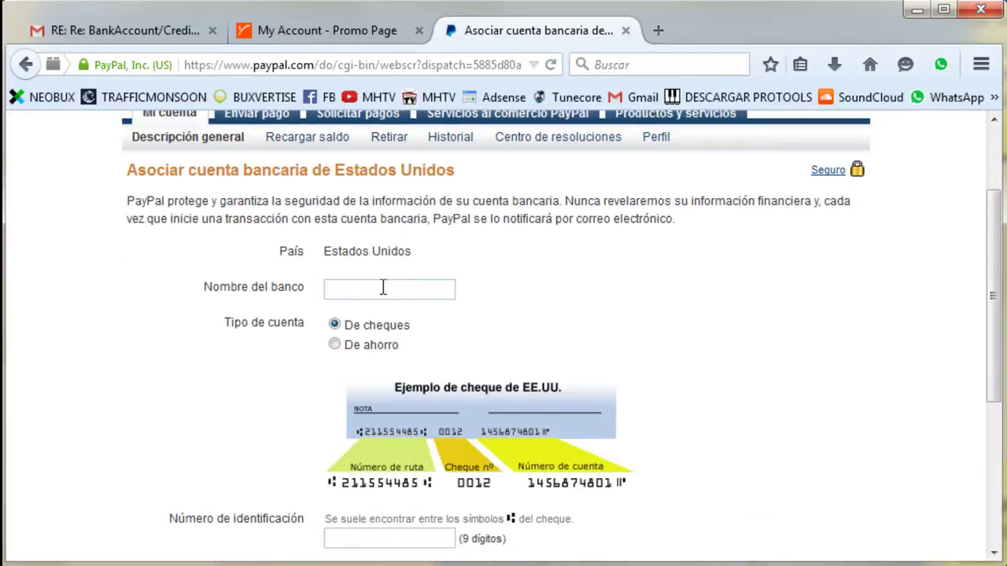
type("bank of america")
left_click(335, 325)
Step: Compare PayPal's routing and account number fields with the Collection Account details shown in Payoneer
scroll(657, 330, "down", 5)
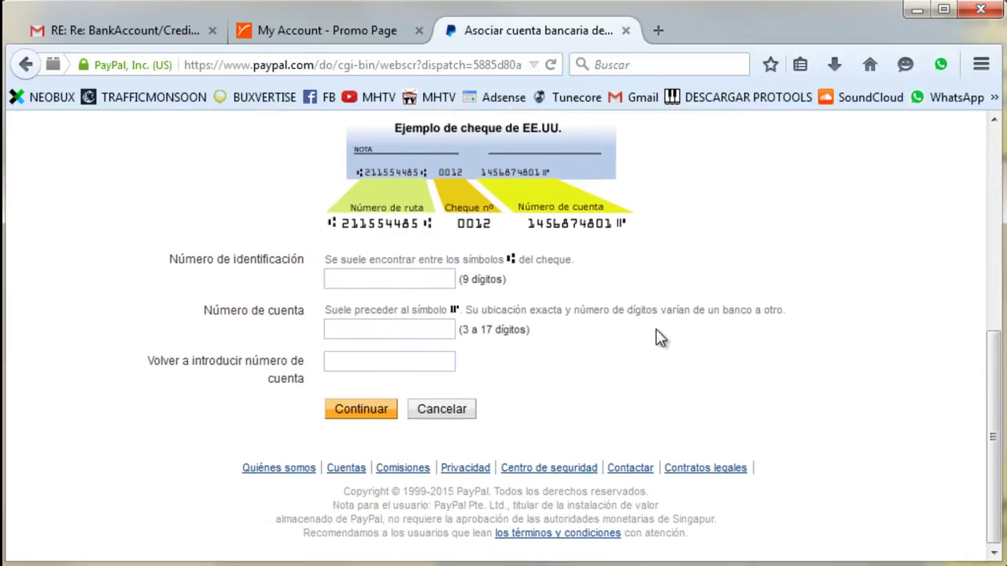
left_click(366, 281)
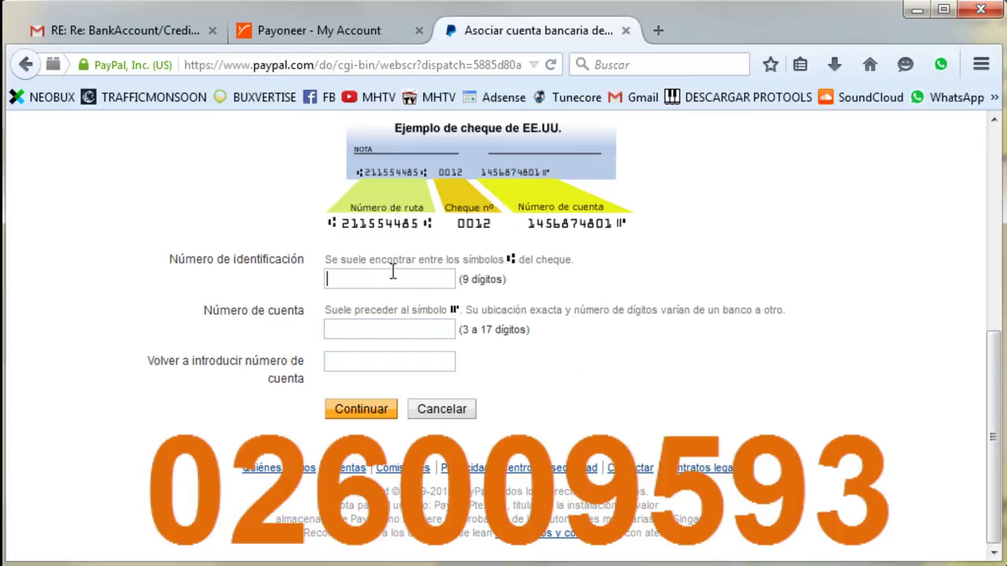
left_click(361, 324)
left_click(318, 31)
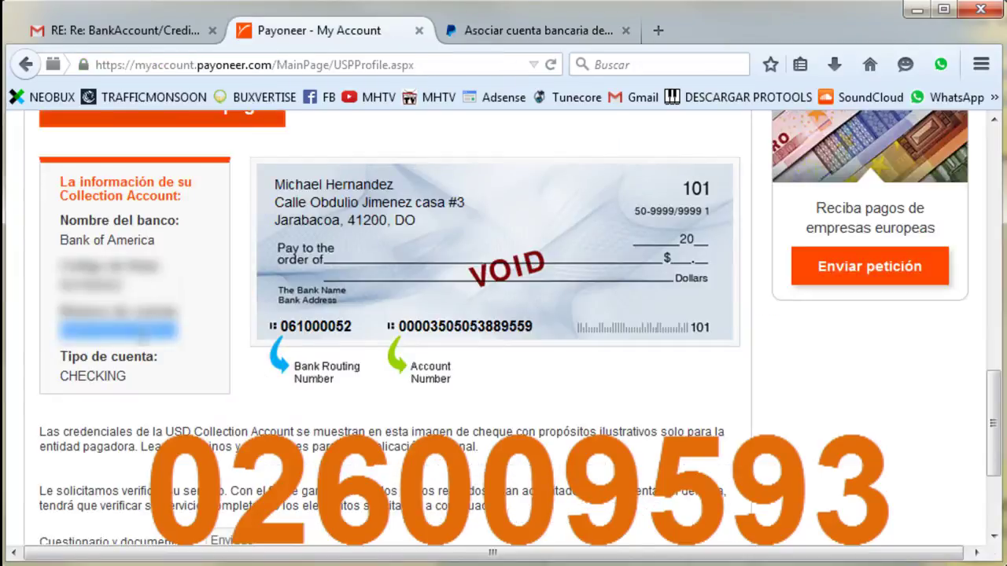
left_click(494, 32)
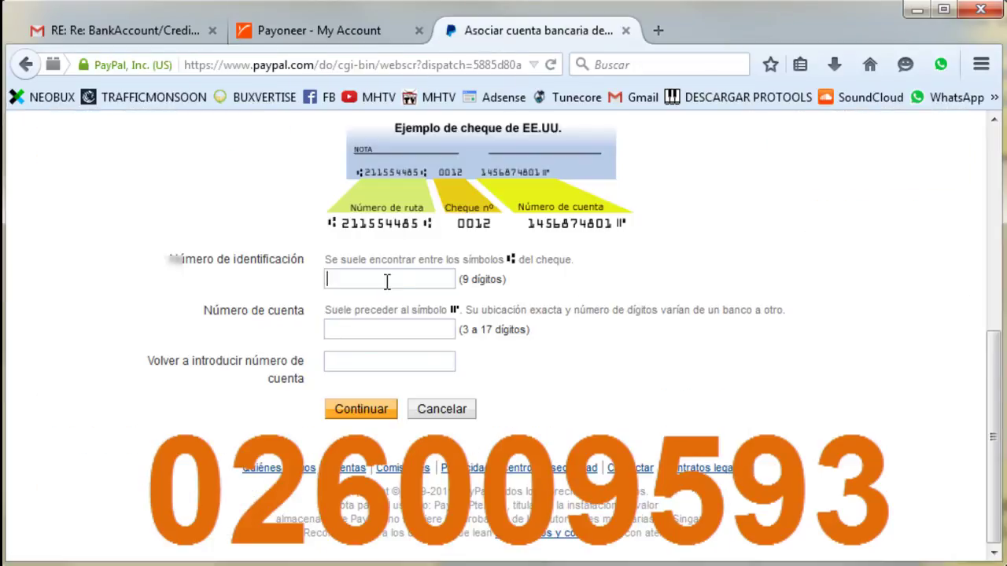
left_click(336, 30)
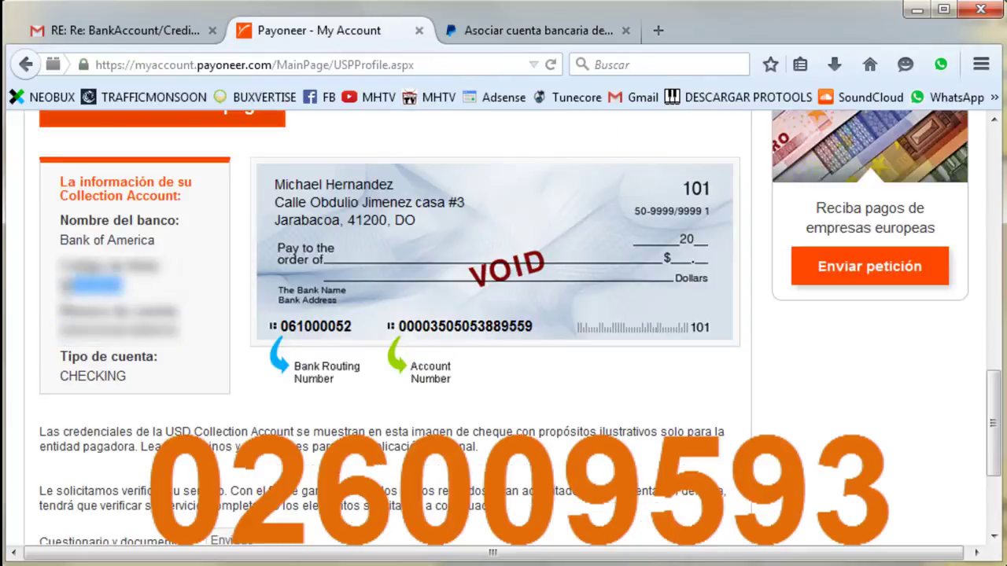
left_click(465, 39)
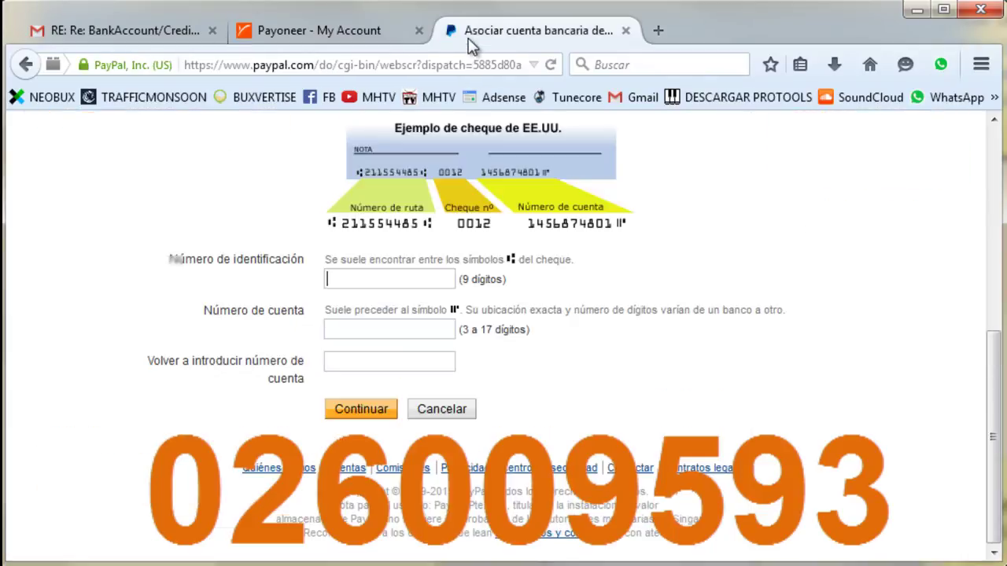
Step: Review the US bank account form's bank name, routing number, account number and account number confirmation fields
left_click(369, 279)
left_click(364, 327)
left_click(393, 366)
scroll(652, 439, "up", 8)
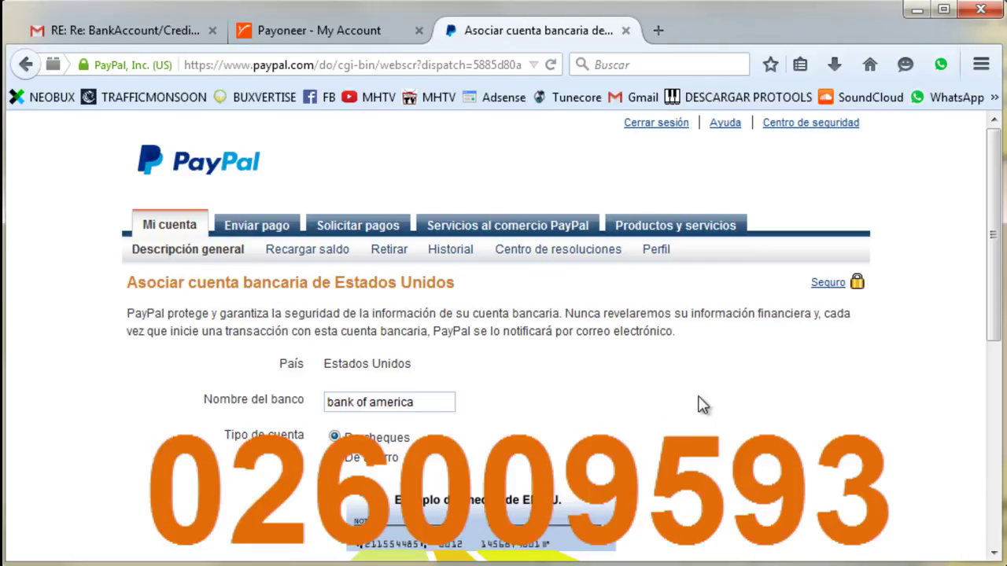
scroll(674, 380, "down", 5)
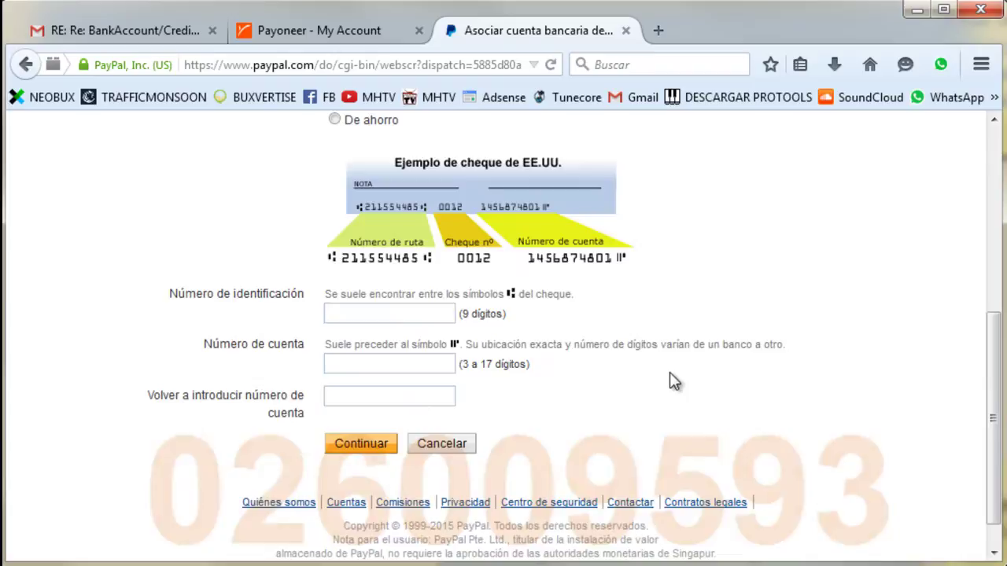
left_click(410, 318)
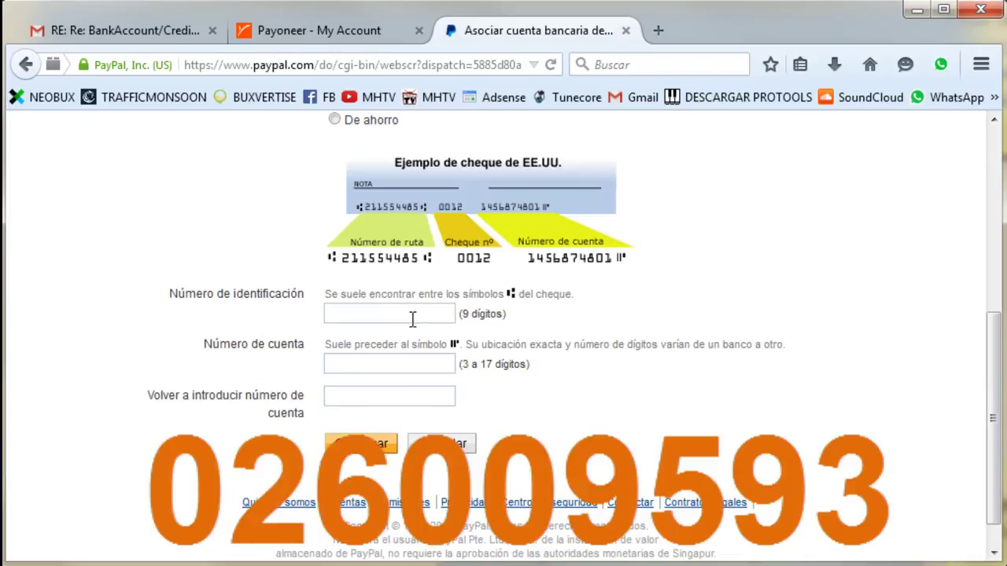
scroll(719, 350, "down", 1)
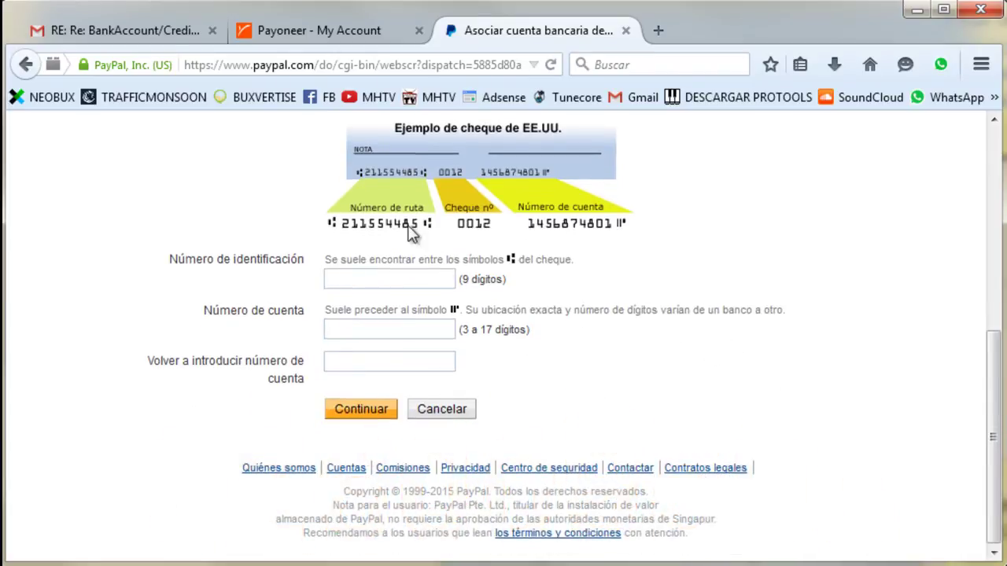
Step: Start a support email with topic "Cuenta bancaria o tarjeta de crédito" and subtopic "Asociar, eliminar o editar cuenta bancaria"
left_click(632, 470)
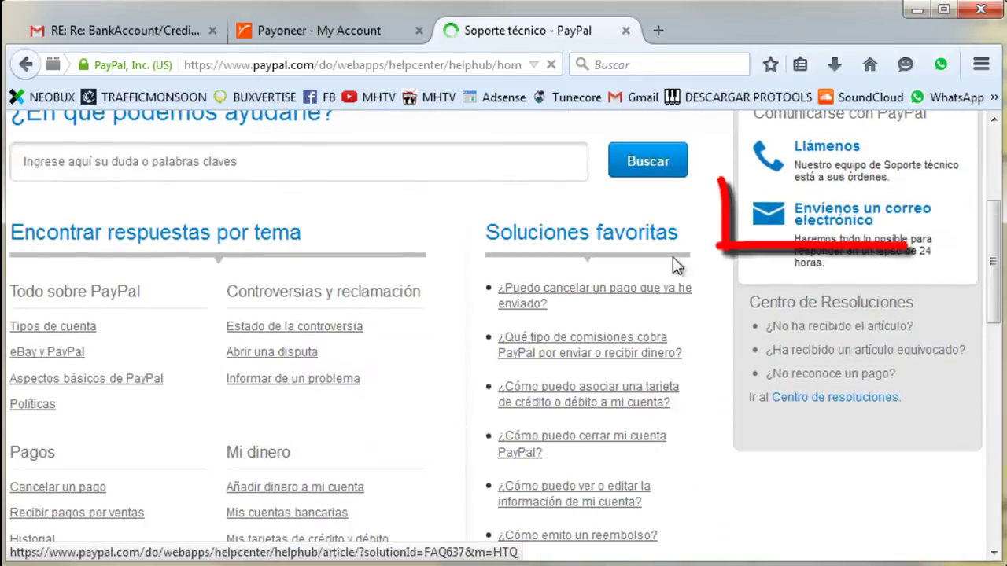
left_click(815, 220)
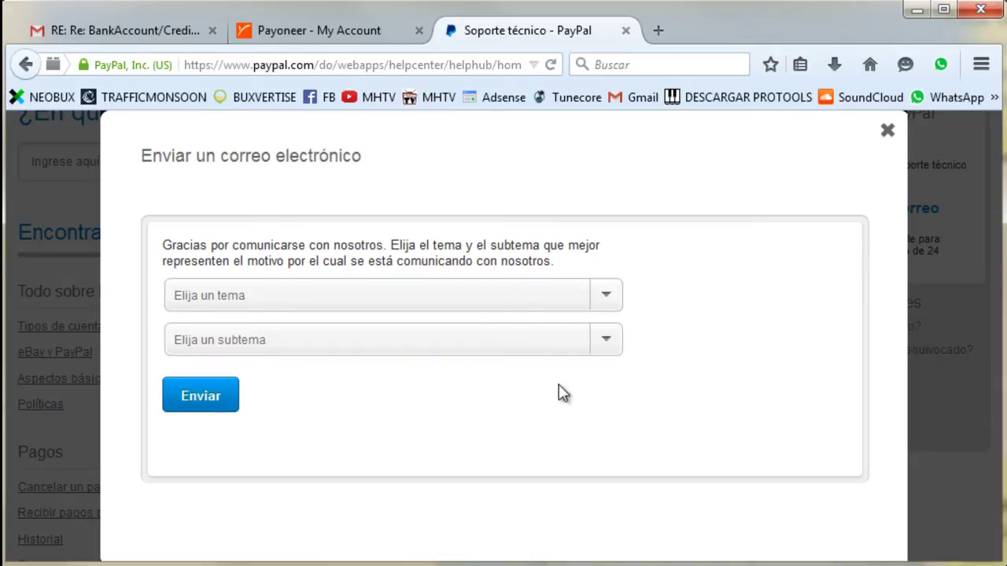
left_click(610, 296)
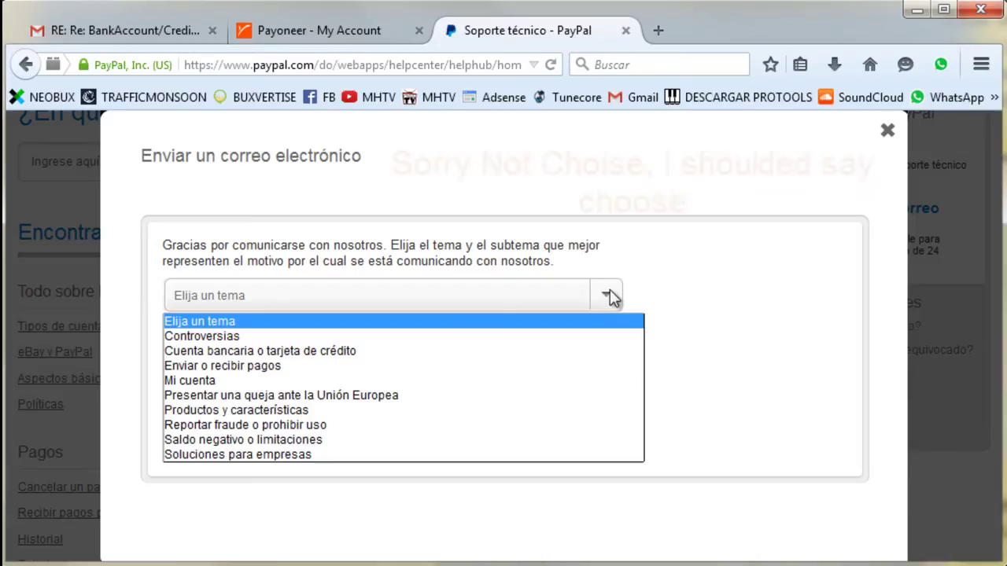
left_click(242, 353)
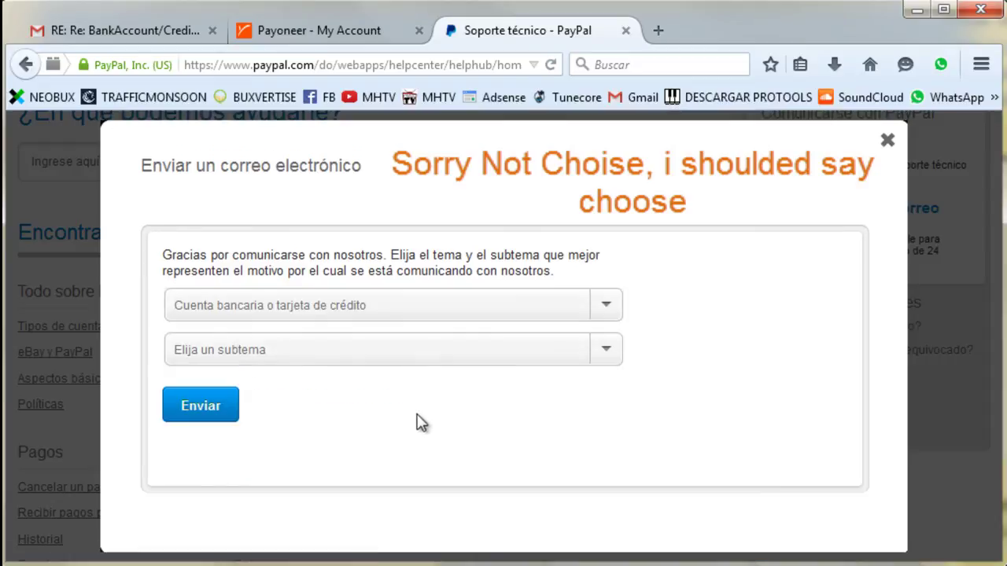
left_click(607, 354)
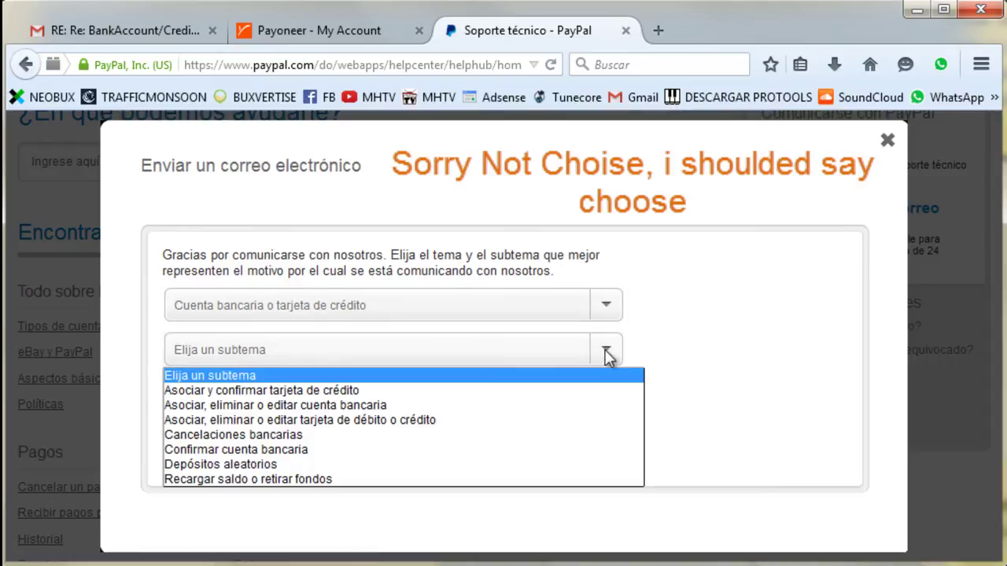
left_click(282, 409)
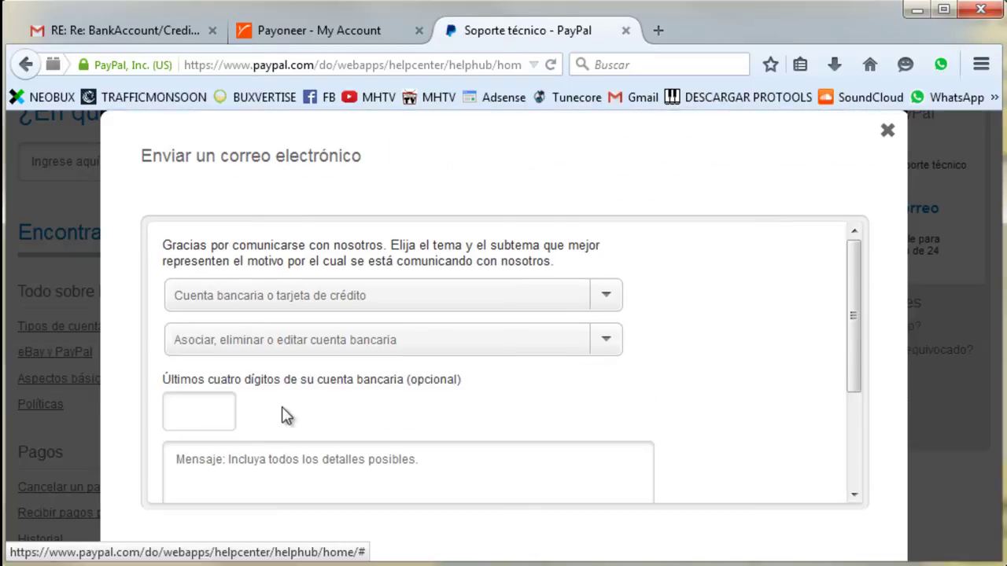
Step: Write a support message saying the system does not allow adding the bank account of bank of america and asking for access to it
left_click(191, 406)
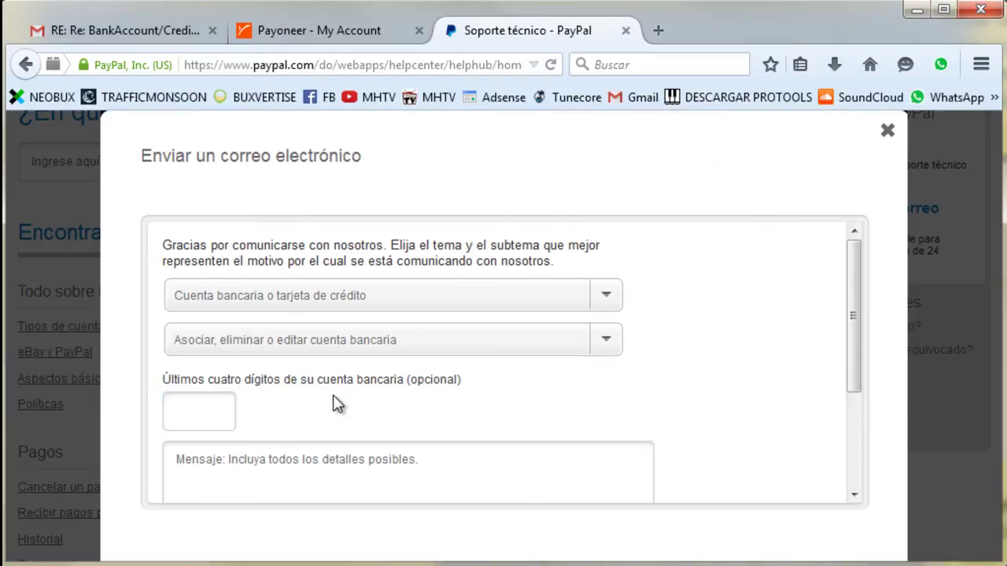
scroll(336, 404, "down", 3)
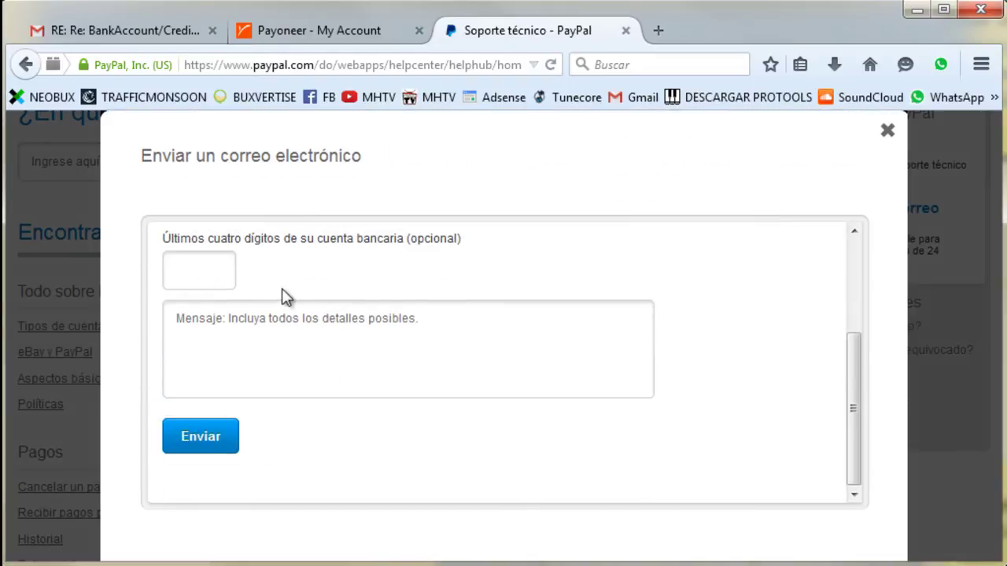
left_click(264, 352)
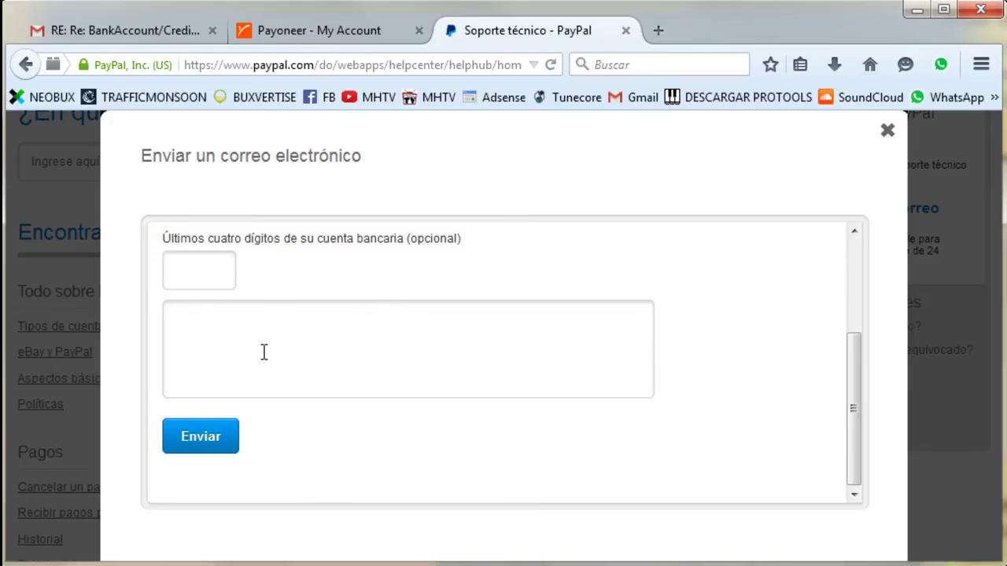
type("hey i am trying to add m")
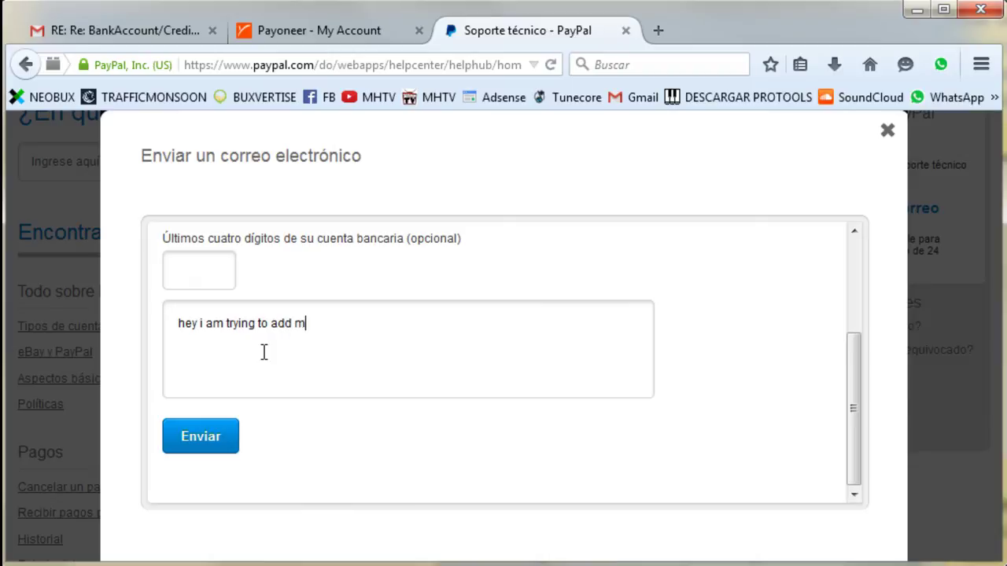
type("y bank accou")
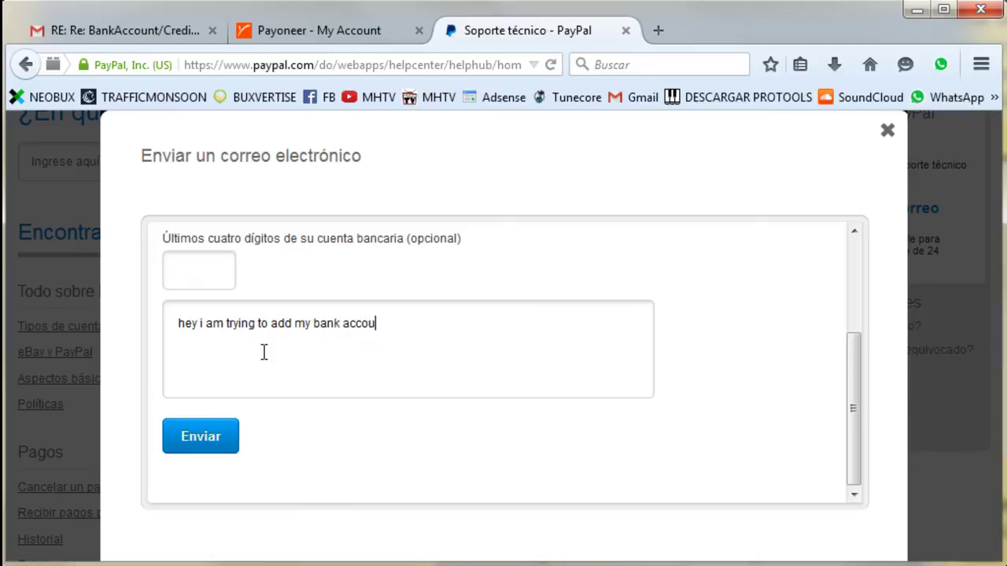
type("nt, but the sistem")
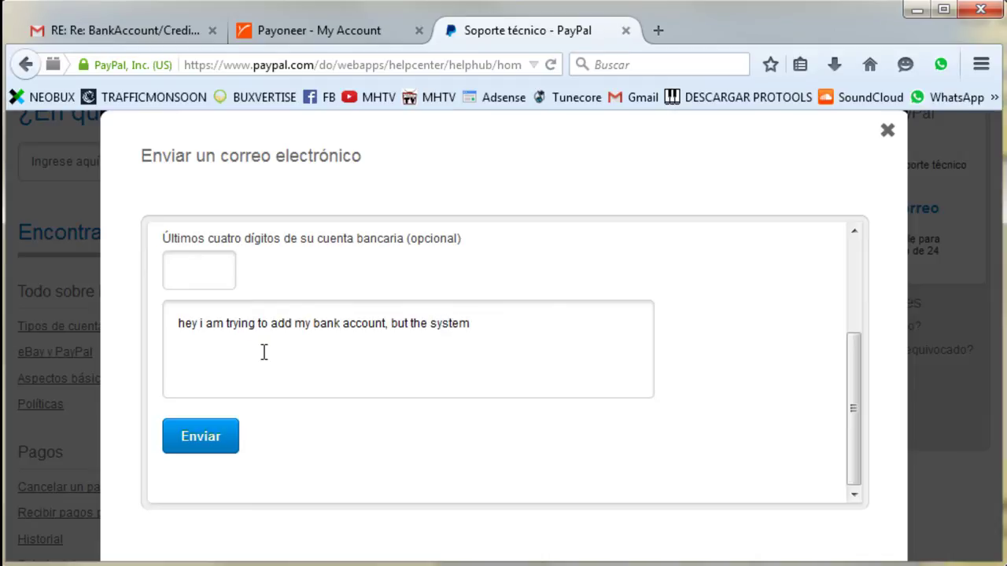
type("not allow me to add it")
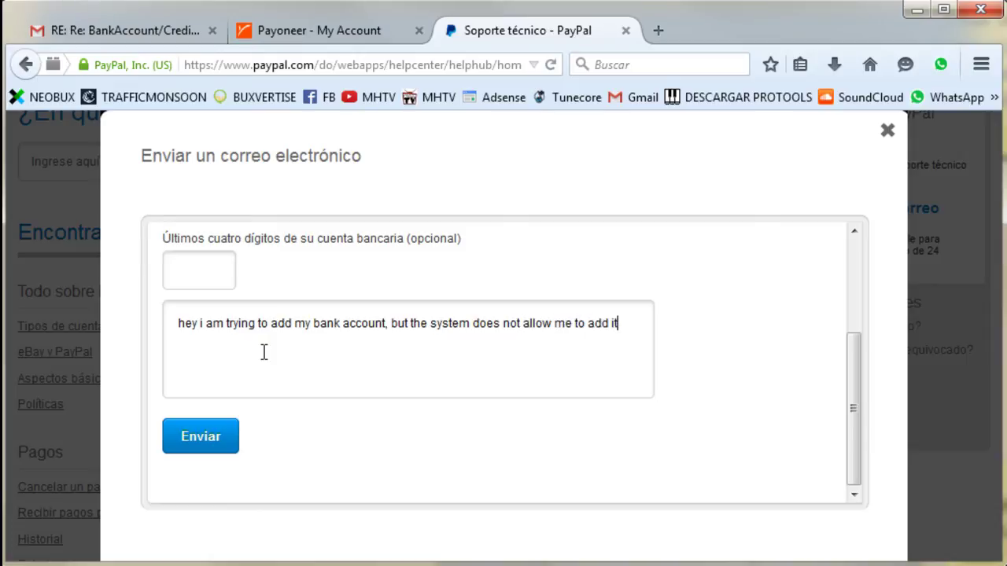
type("lease i need the accsess to it...")
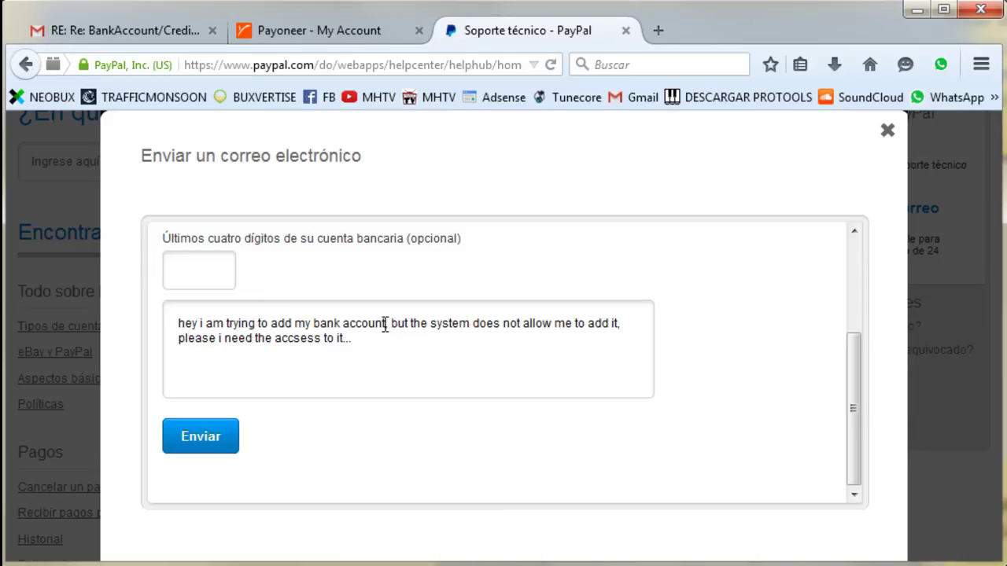
key("BackSpace")
type("of bank of america")
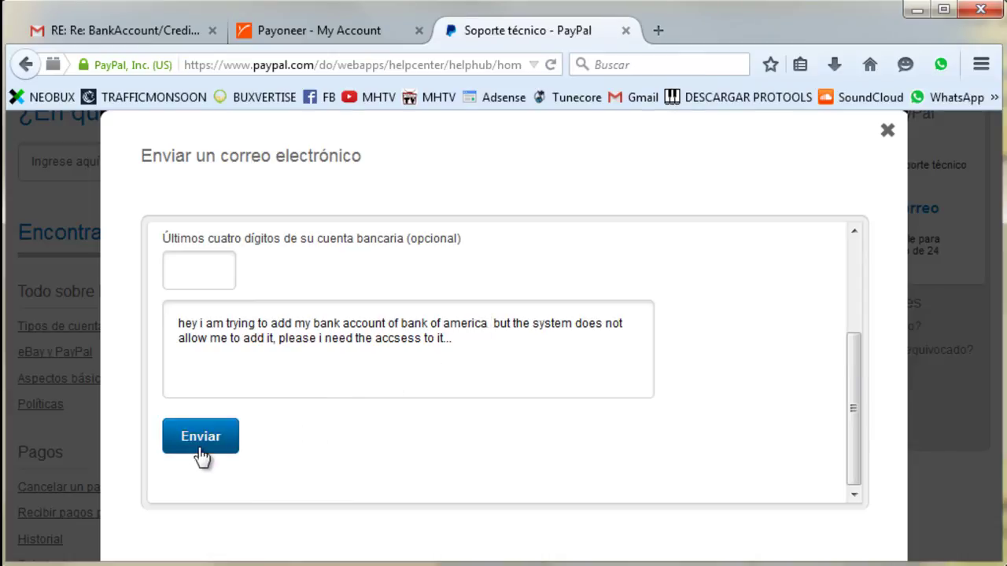
Step: Close the support email form without sending it and switch to Gmail to view PayPal's support reply
left_click(888, 132)
scroll(444, 384, "up", 3)
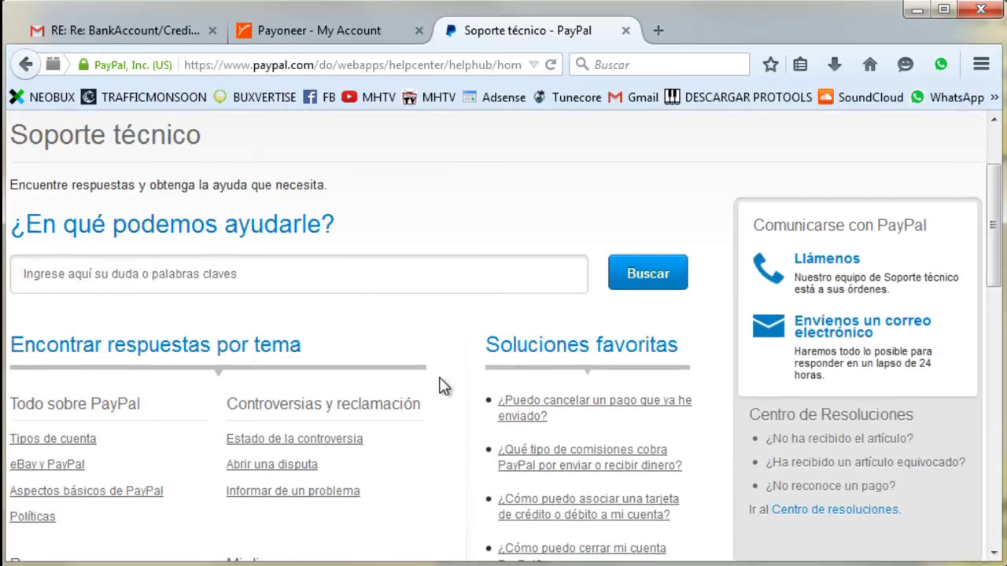
scroll(475, 386, "up", 3)
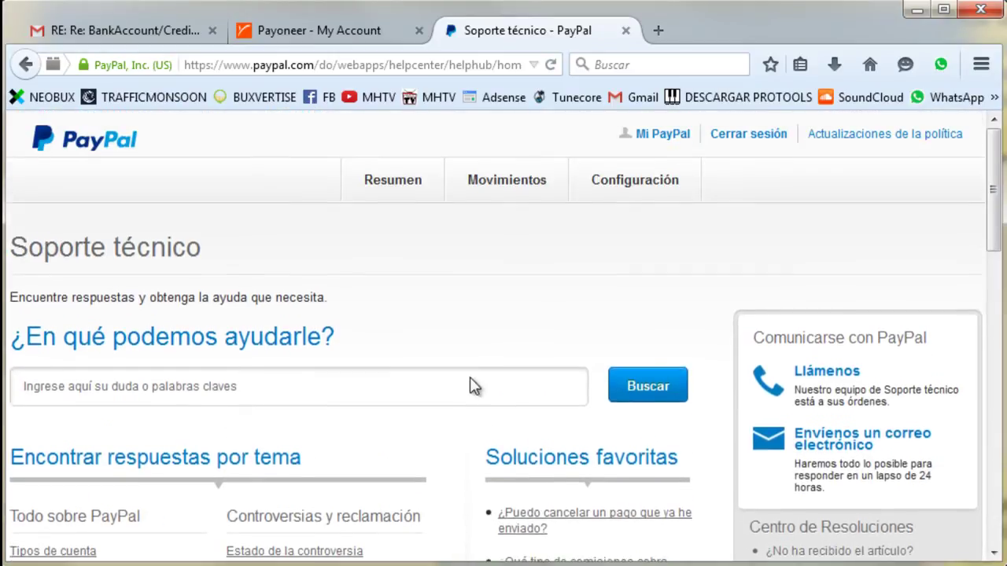
left_click(96, 31)
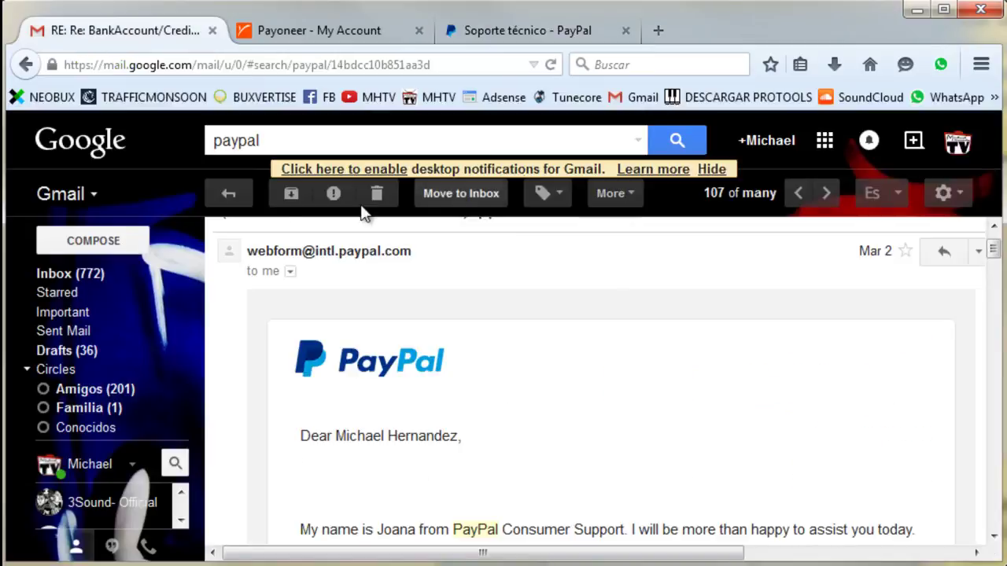
Step: Look over the beginning of PayPal Consumer Support's reply about the bank account
scroll(539, 376, "down", 1)
scroll(536, 354, "up", 3)
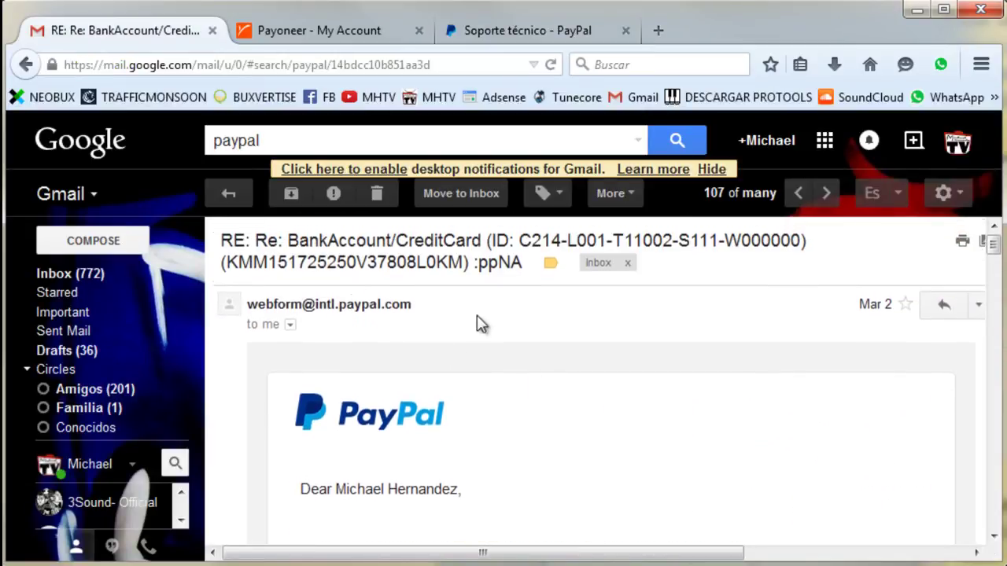
scroll(464, 384, "down", 2)
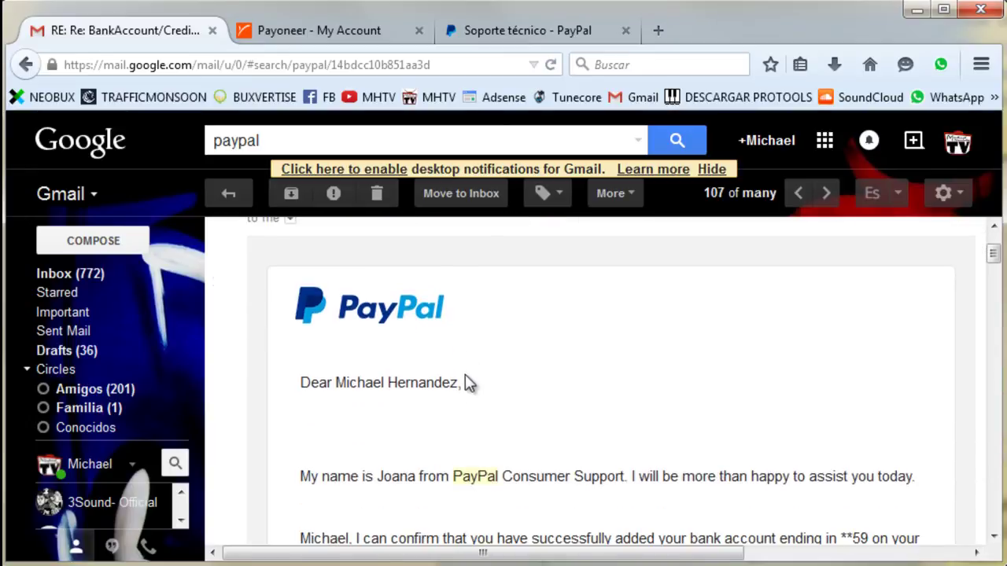
scroll(467, 375, "down", 1)
scroll(467, 375, "up", 2)
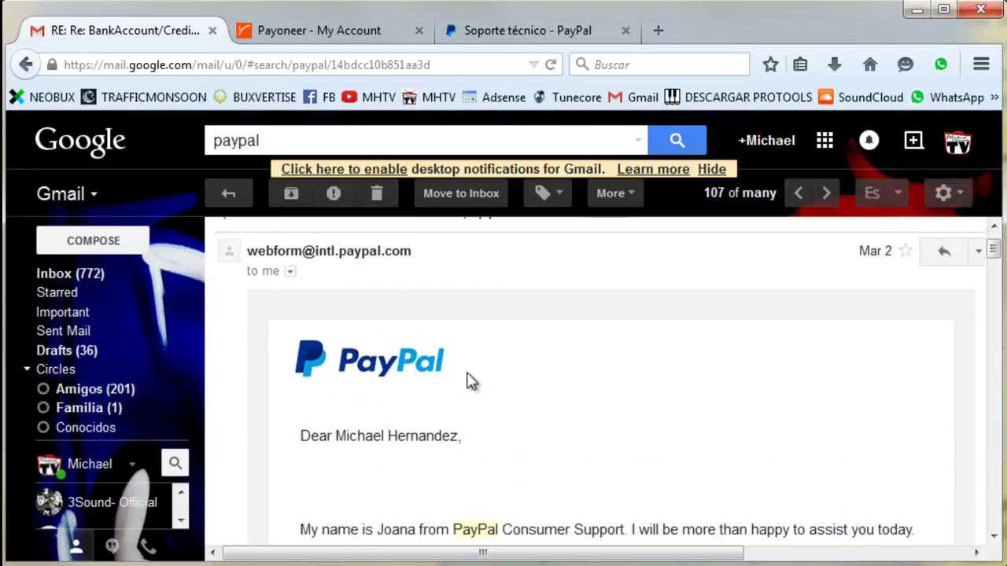
Step: Return from PayPal's support page to the US bank account form and check its routing number field
left_click(509, 33)
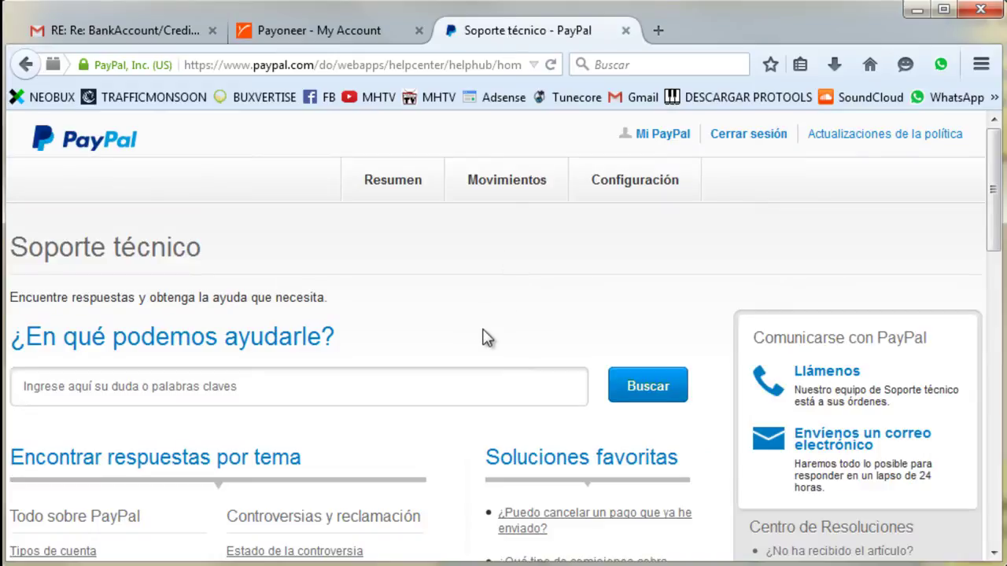
key("alt+Left")
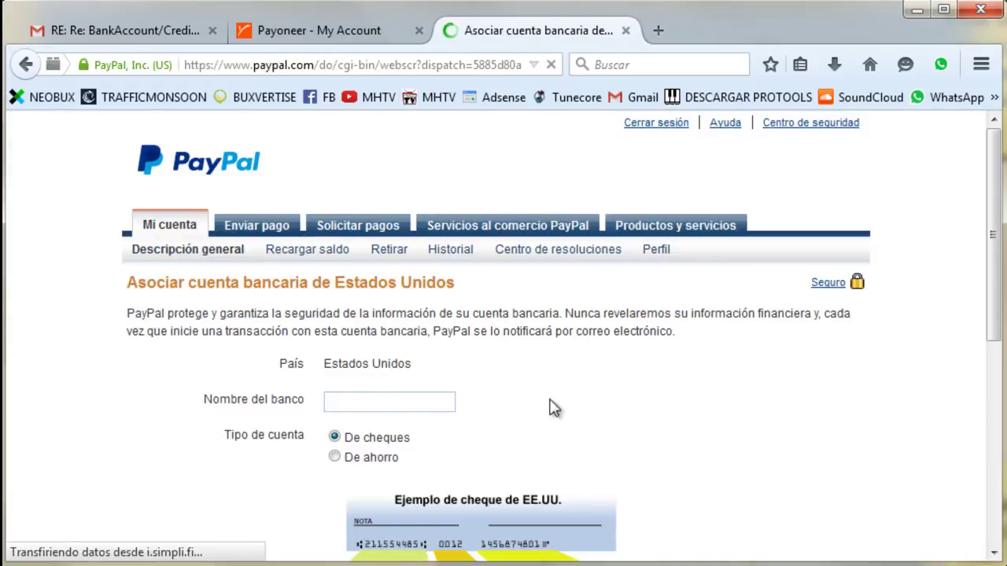
scroll(532, 407, "down", 4)
left_click(403, 280)
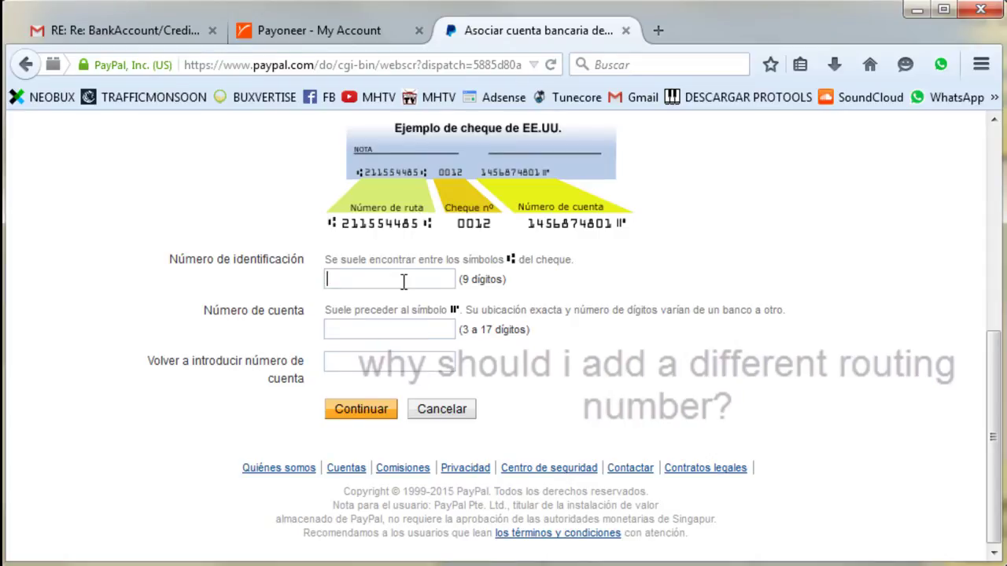
scroll(456, 312, "up", 4)
scroll(470, 320, "down", 4)
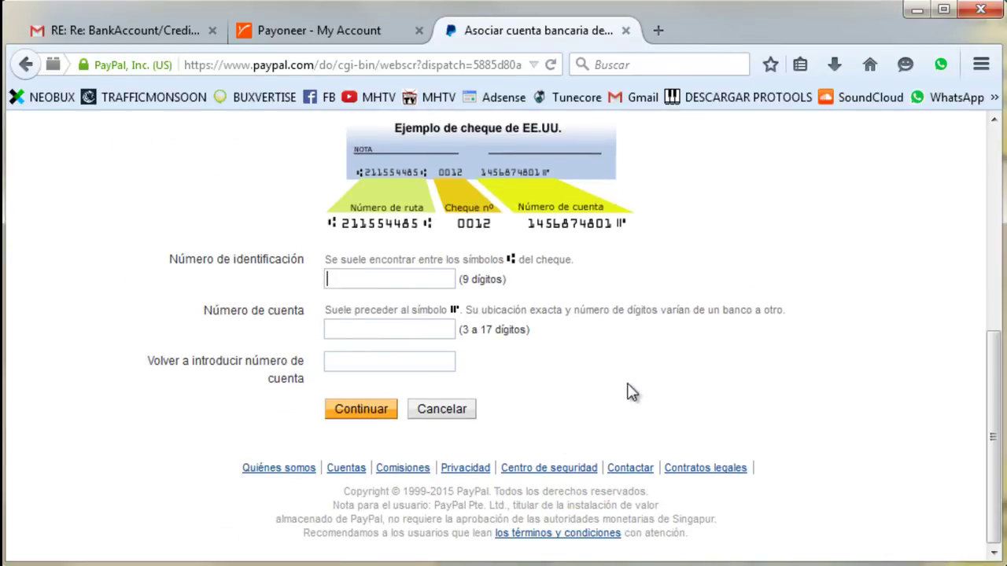
Step: Review the US bank account form's country, bank name, account type, routing number and account number fields
scroll(630, 392, "up", 3)
scroll(616, 391, "up", 3)
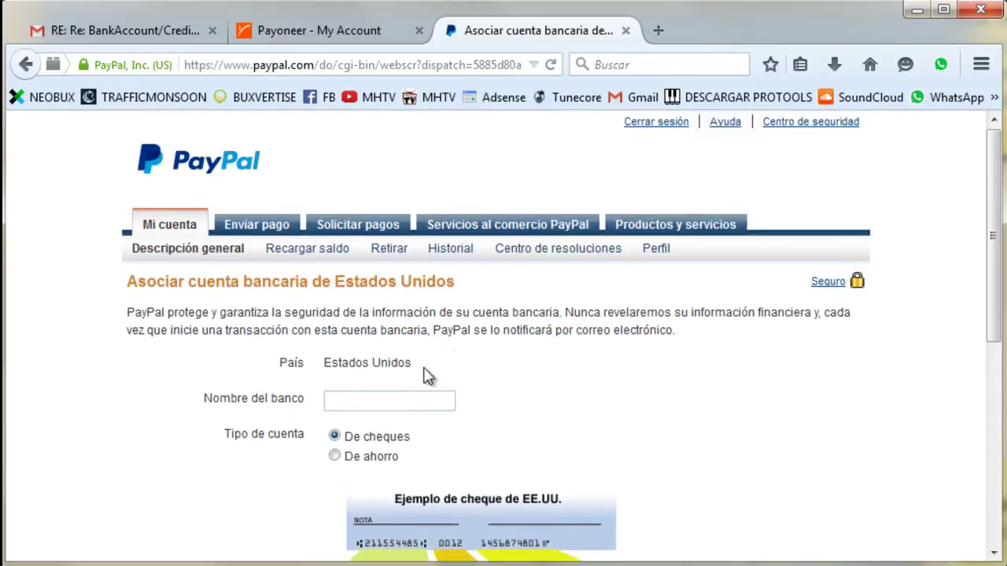
scroll(622, 346, "down", 3)
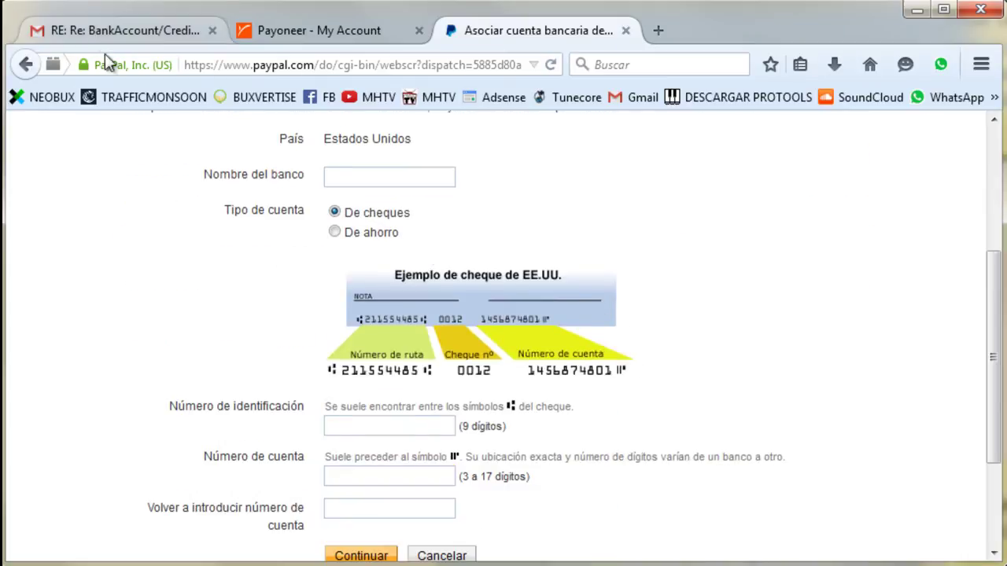
scroll(500, 252, "up", 3)
scroll(507, 330, "up", 2)
scroll(535, 315, "down", 5)
triple_click(270, 155)
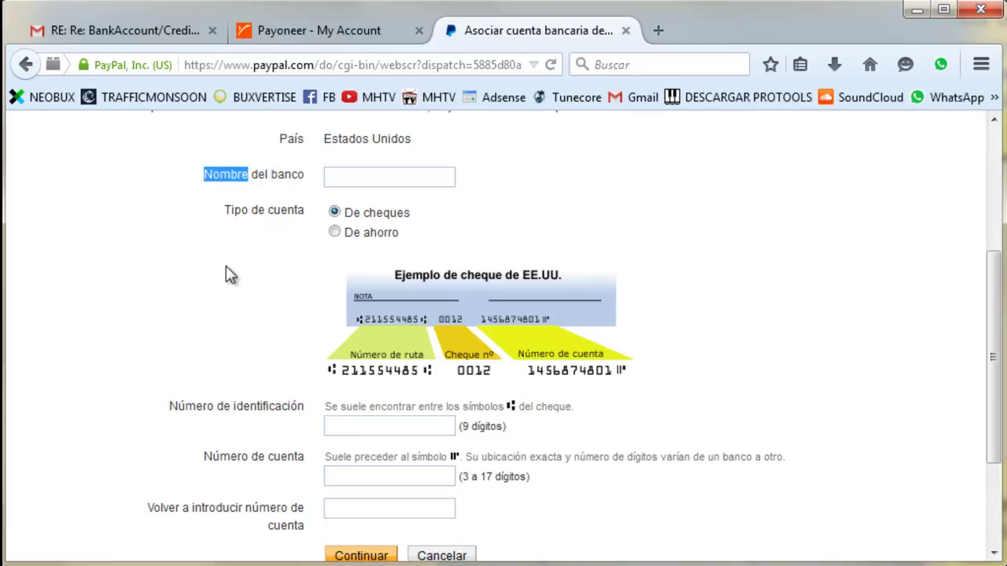
left_click(484, 391)
scroll(483, 391, "up", 2)
scroll(484, 391, "up", 3)
Step: Compare Payoneer's Collection Account details with the fields of PayPal's US bank account form
left_click(110, 30)
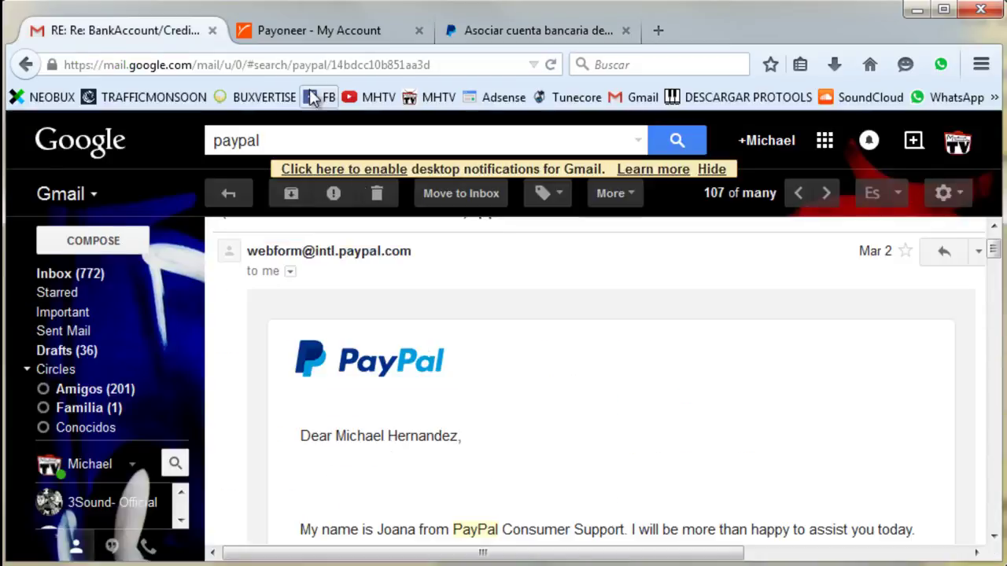
left_click(317, 33)
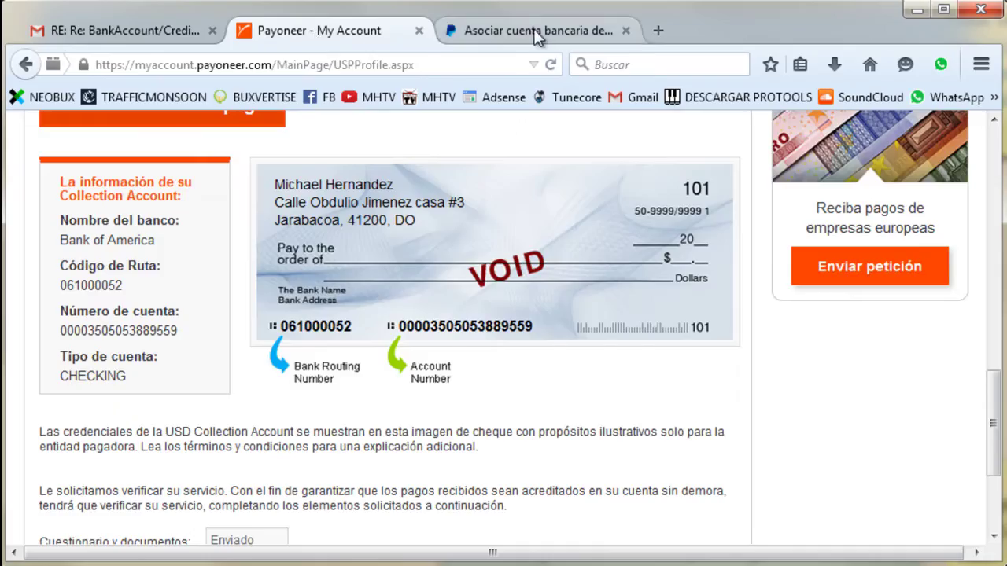
left_click(535, 29)
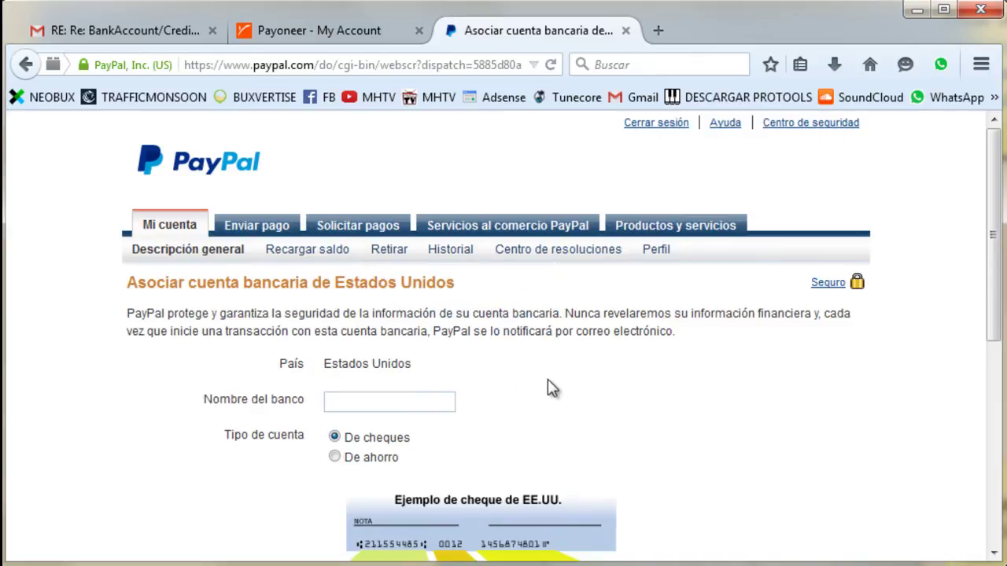
scroll(534, 363, "down", 3)
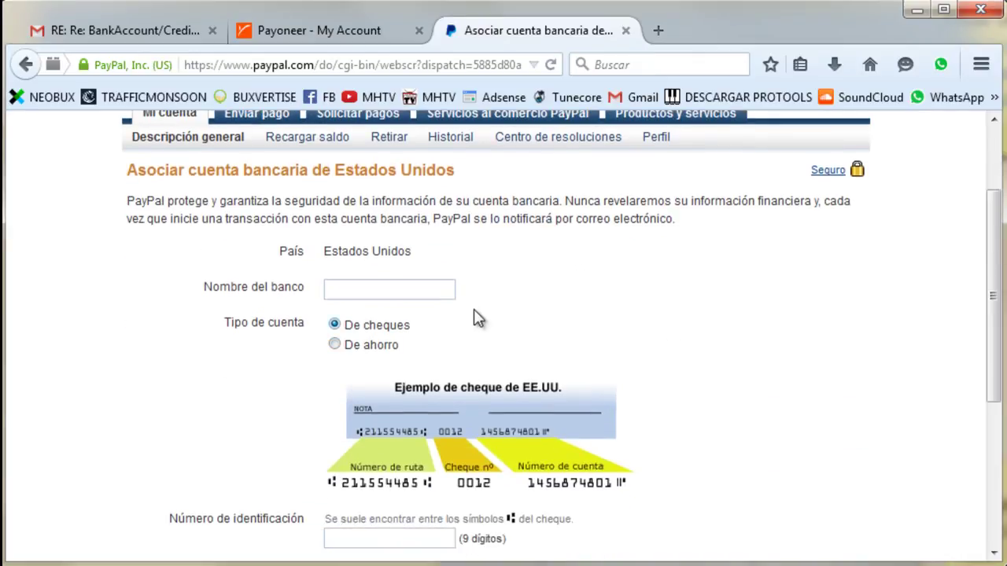
Step: Switch back to Gmail and read the support reply's paragraphs on the added bank account and its confirmation
left_click(135, 33)
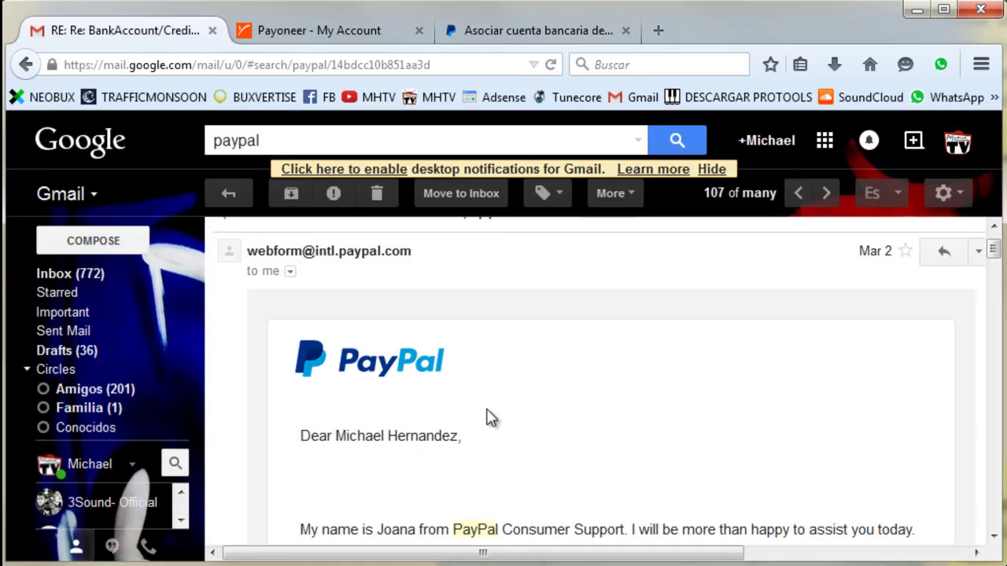
left_click_drag(993, 250, 995, 262)
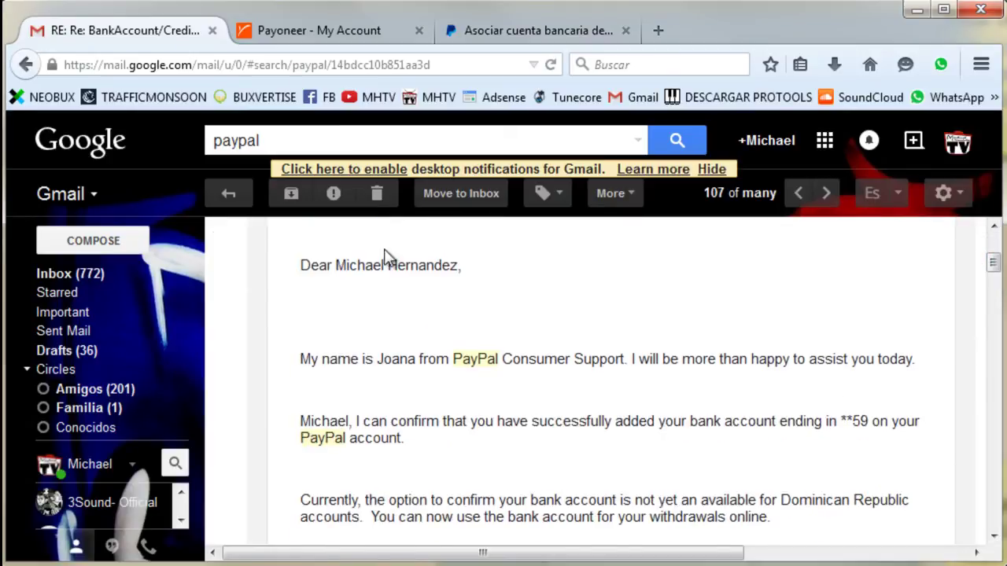
left_click(299, 33)
left_click(96, 32)
left_click_drag(549, 558, 564, 558)
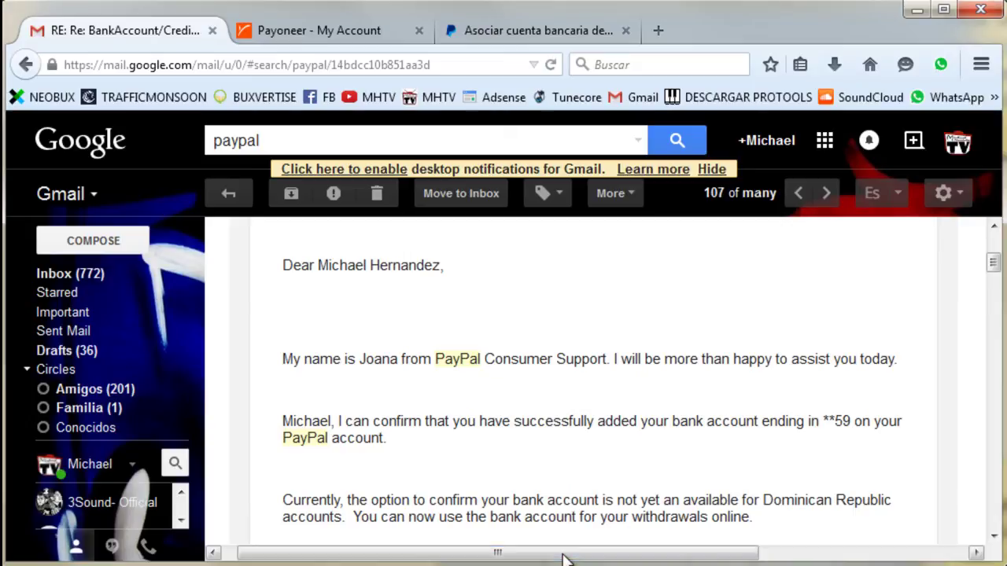
Step: Read the PayPal Customer Support reply found with the search "paypal support", down to its routing number question
mouse_move(994, 270)
left_mouse_down()
mouse_move(994, 253)
mouse_move(995, 272)
left_mouse_up()
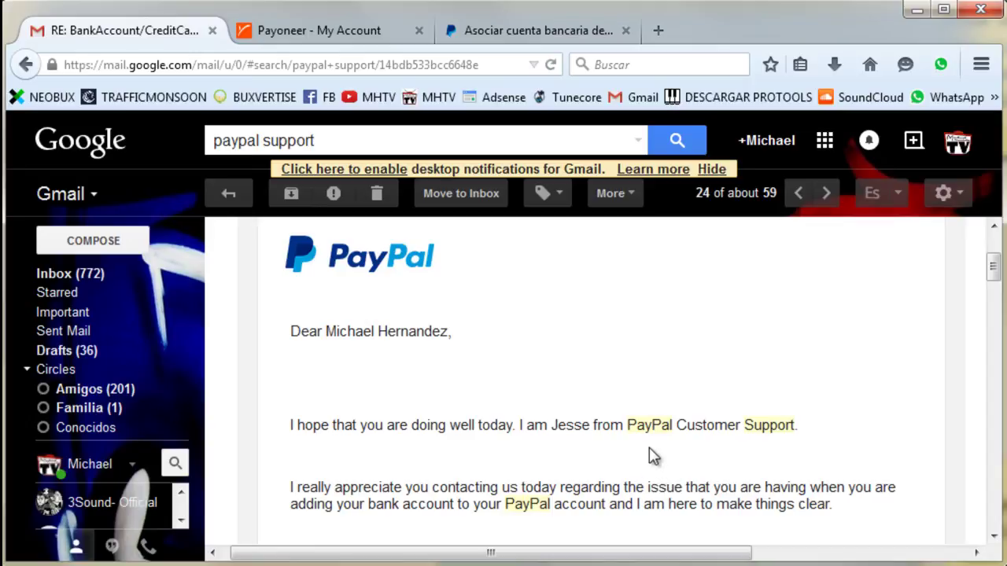
scroll(998, 291, "down", 2)
left_click_drag(997, 291, 1000, 299)
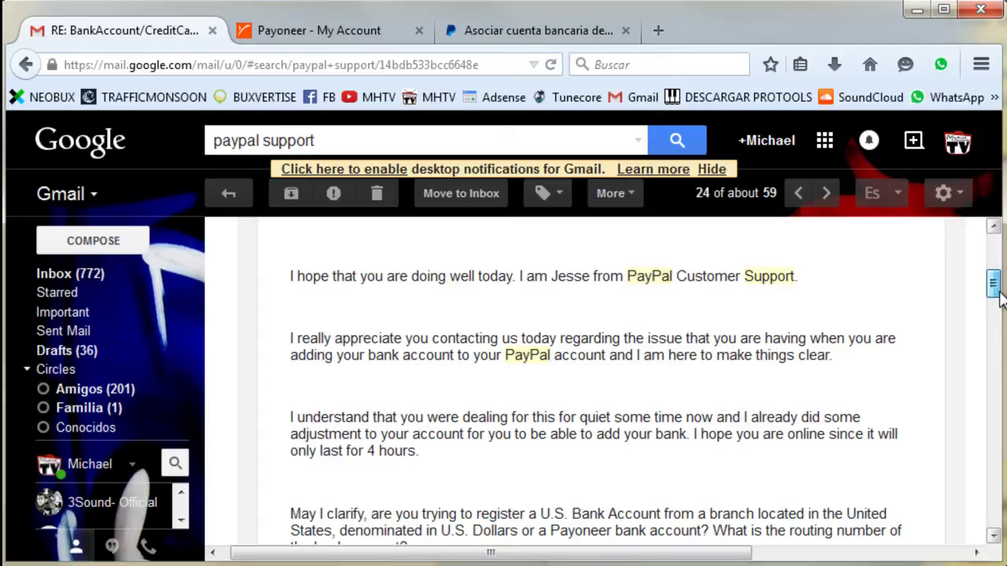
left_click_drag(998, 295, 999, 299)
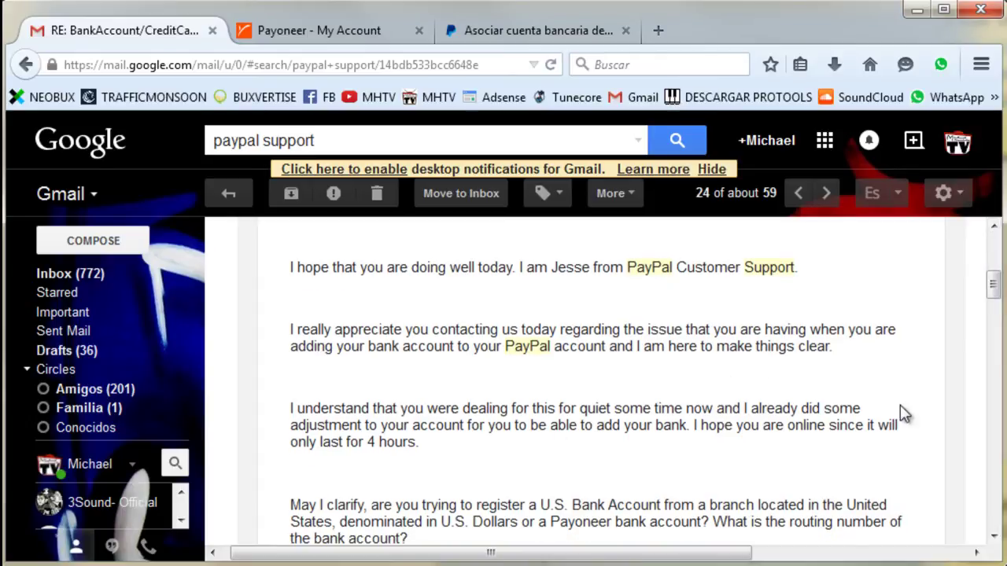
scroll(629, 414, "down", 3)
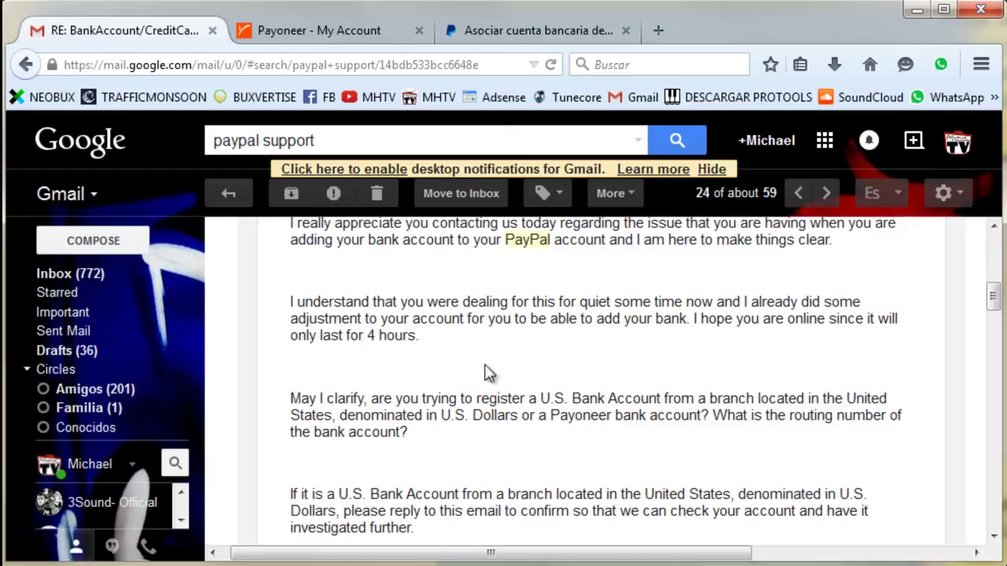
Step: Highlight the paragraph about the account adjustment for adding the bank, then clear the highlighting
triple_click(448, 341)
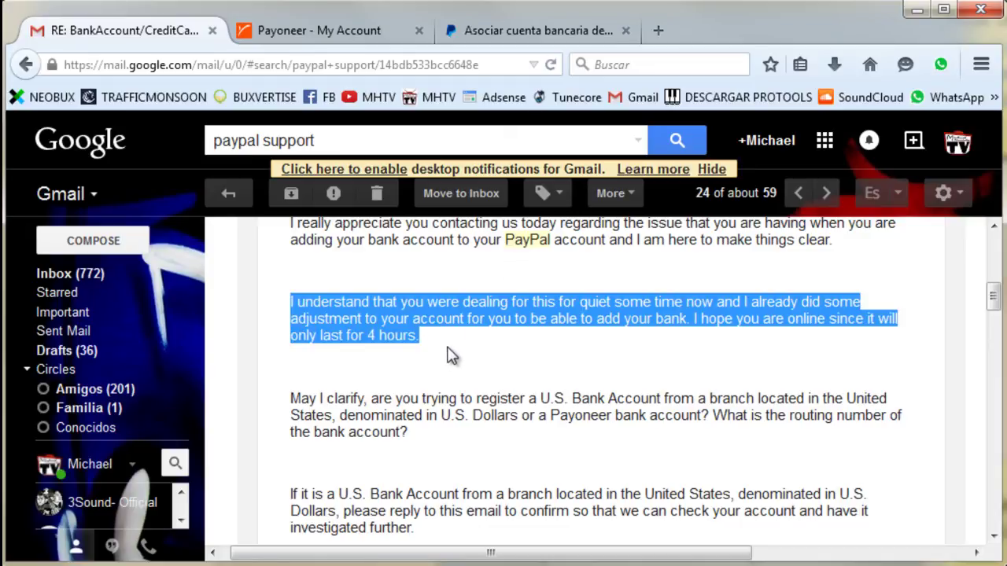
left_click(425, 346)
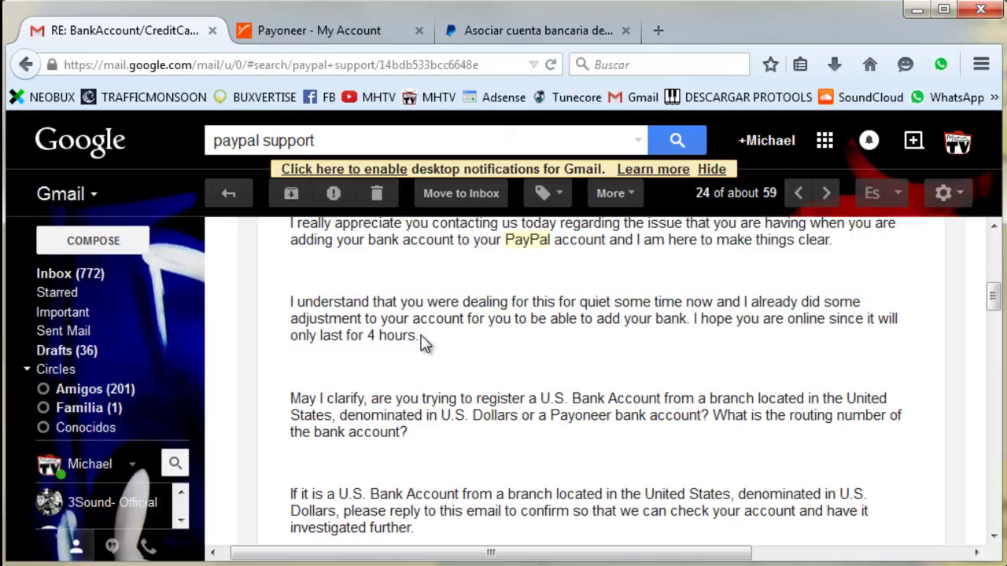
left_click_drag(443, 346, 279, 295)
left_click(406, 350)
Step: Switch to PayPal's US bank account form and enter "bank of america" as the bank name
left_click(494, 33)
scroll(568, 349, "up", 3)
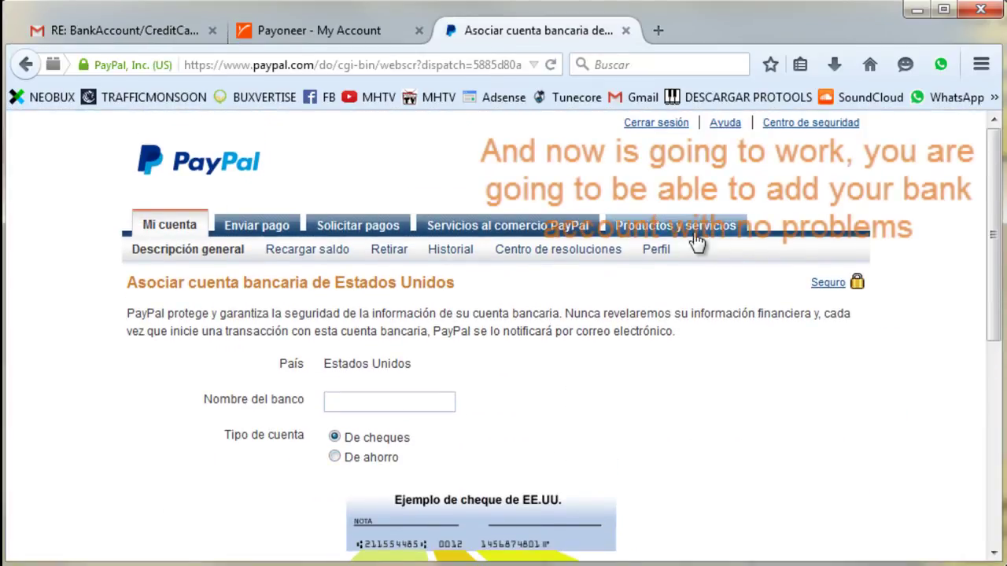
mouse_move(661, 252)
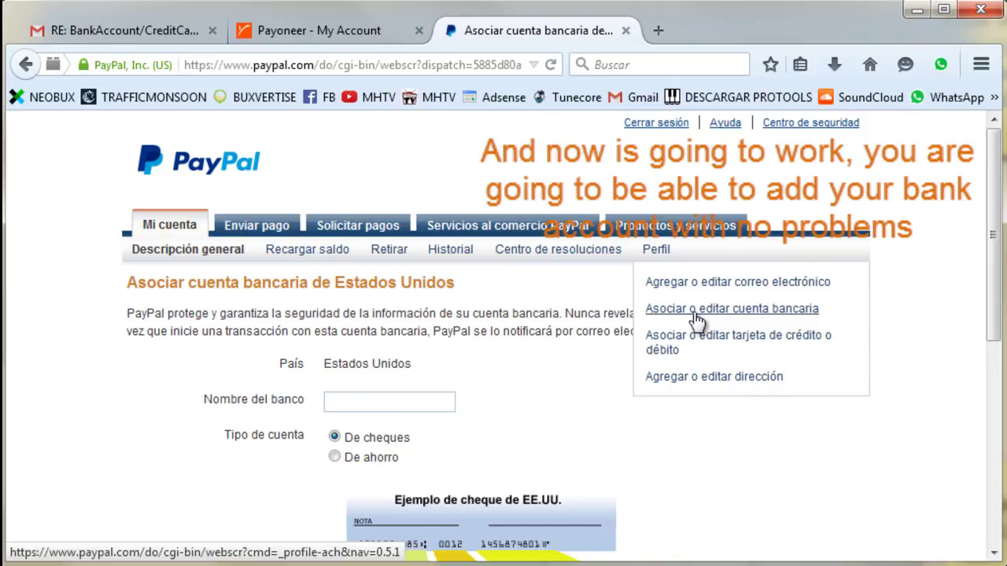
scroll(537, 422, "down", 1)
scroll(535, 423, "down", 5)
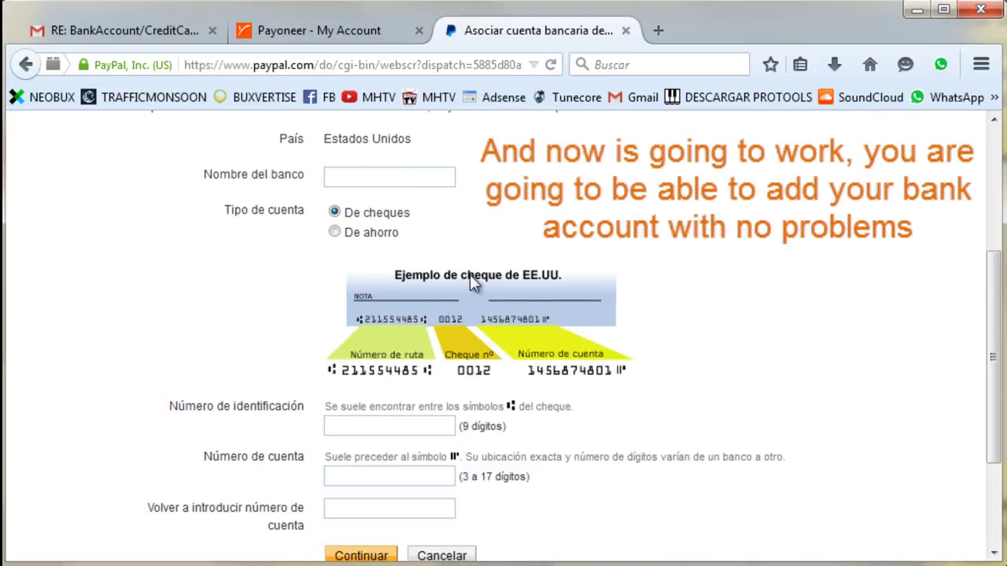
left_click(384, 184)
type("bank of america")
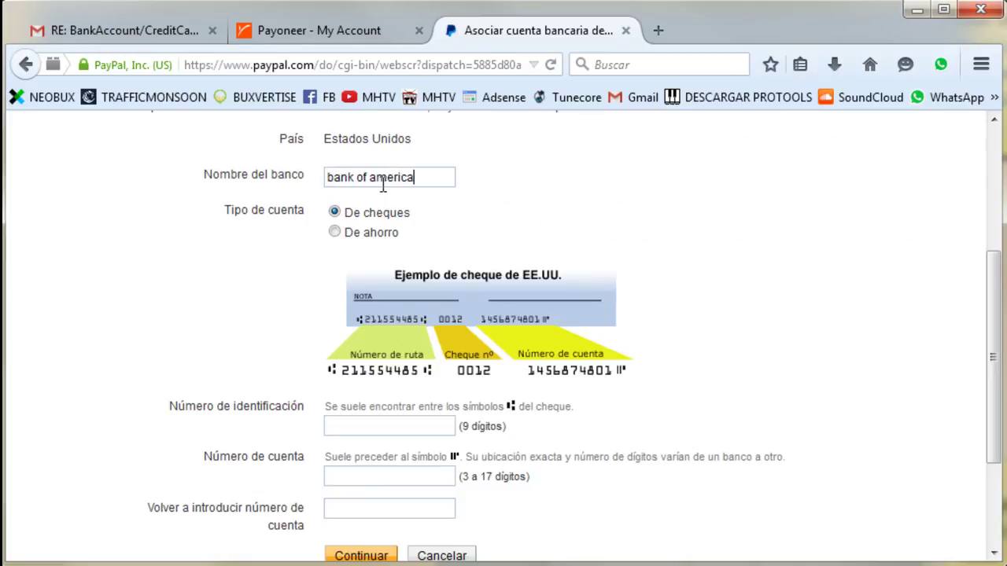
left_click(394, 421)
left_click(292, 32)
left_click_drag(133, 283, 60, 286)
left_click(450, 37)
scroll(368, 505, "down", 3)
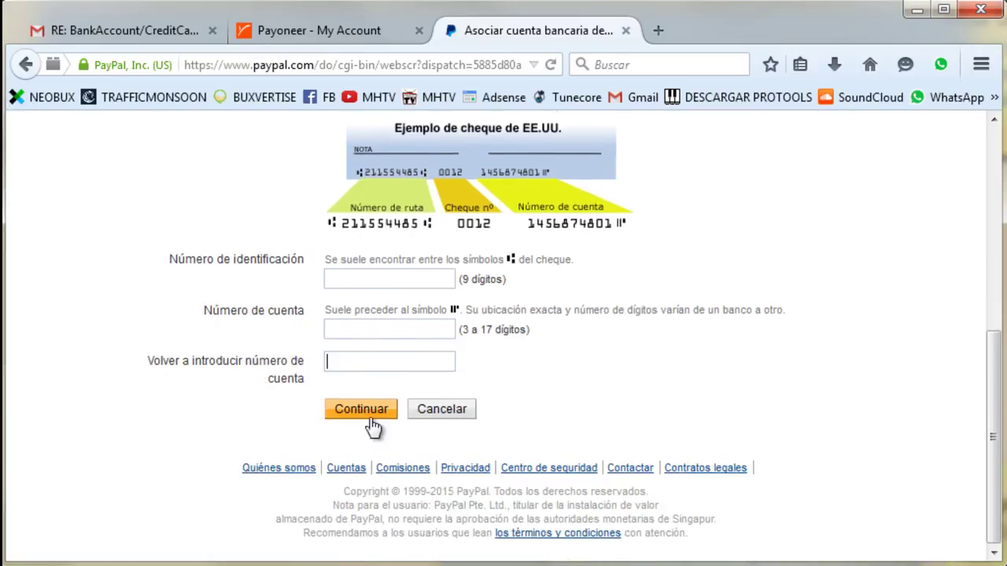
scroll(657, 420, "up", 5)
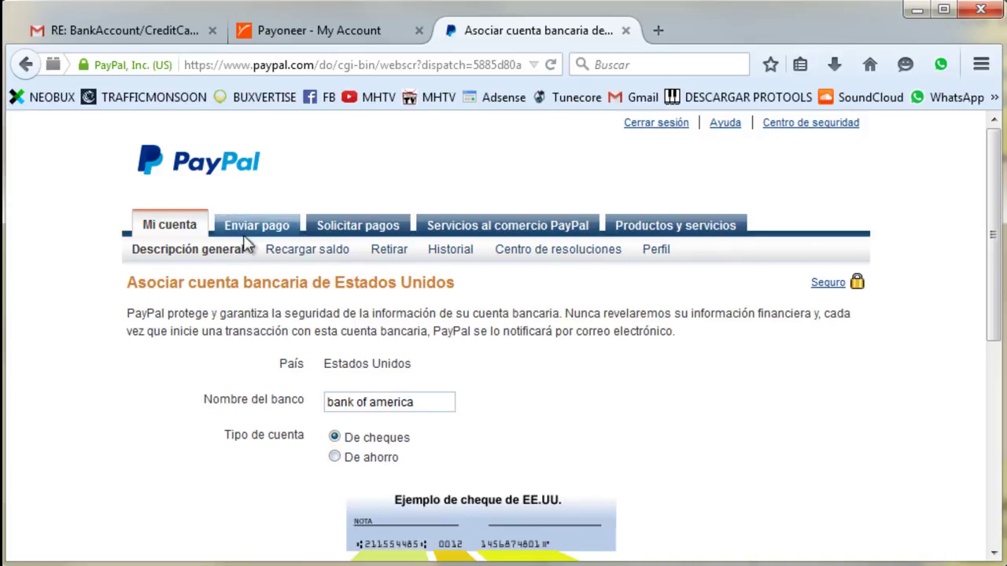
Step: Open the PayPal profile's list of linked bank accounts and start adding another bank account
mouse_move(657, 250)
left_click(690, 318)
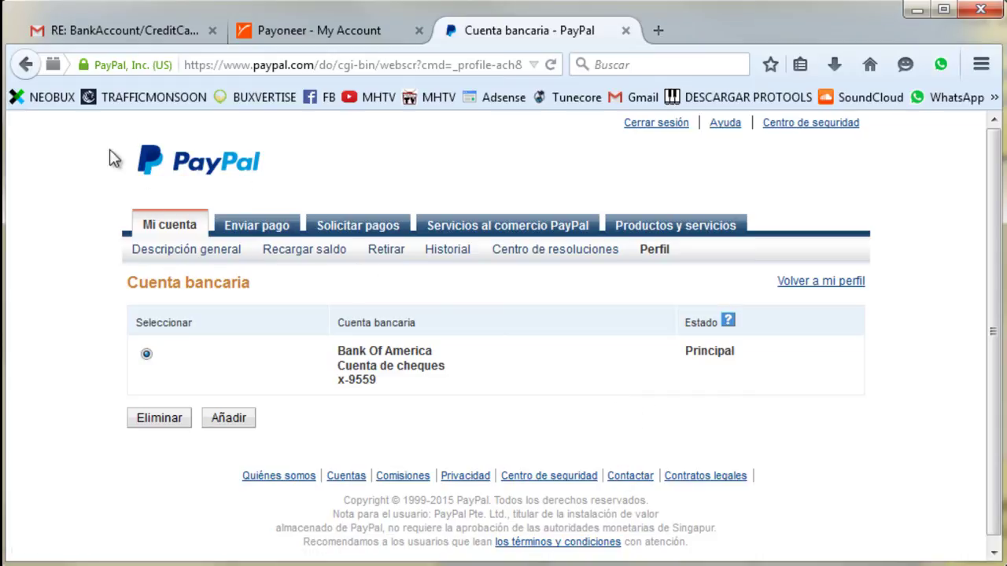
mouse_move(659, 253)
left_click(228, 418)
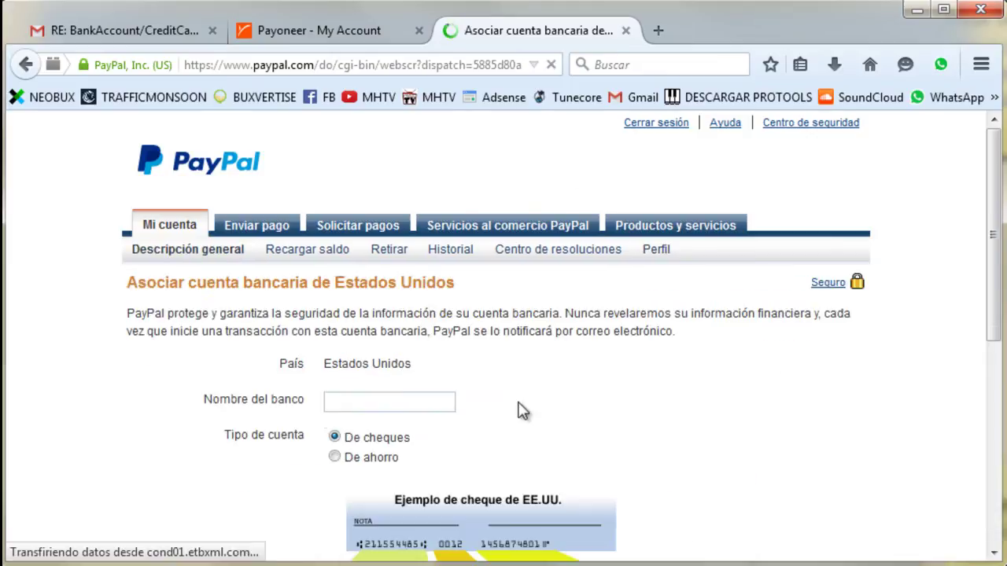
Step: Review the blank US bank account form from the bank name to the contact link in the page footer
scroll(563, 370, "down", 5)
left_click(403, 312)
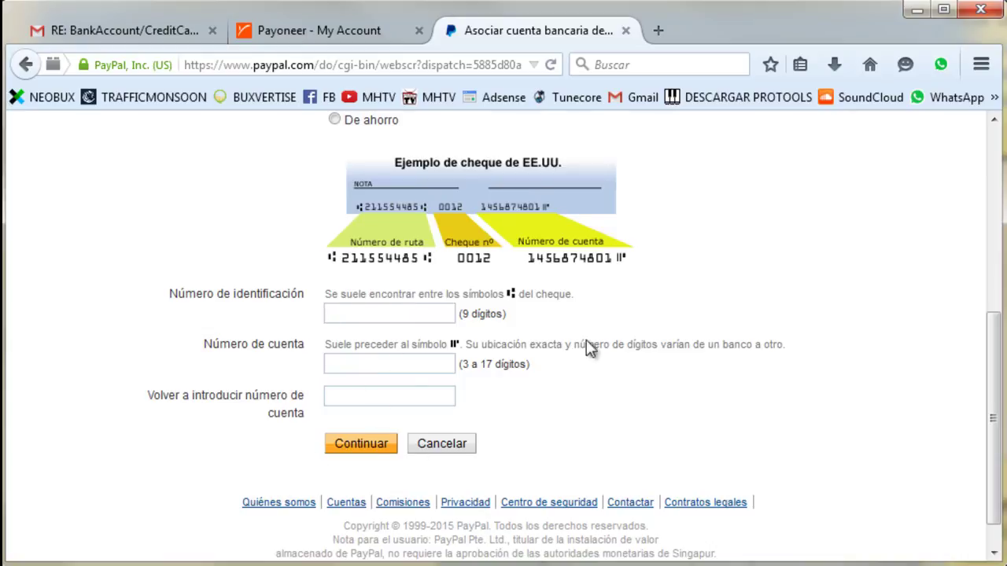
scroll(551, 377, "down", 1)
scroll(500, 268, "up", 6)
scroll(383, 321, "down", 2)
scroll(383, 322, "down", 5)
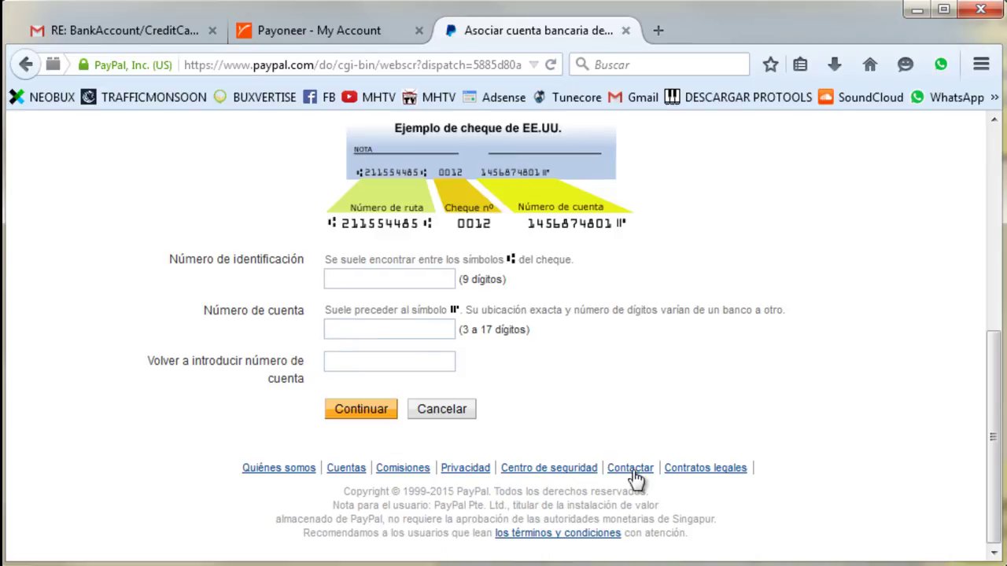
scroll(653, 314, "up", 5)
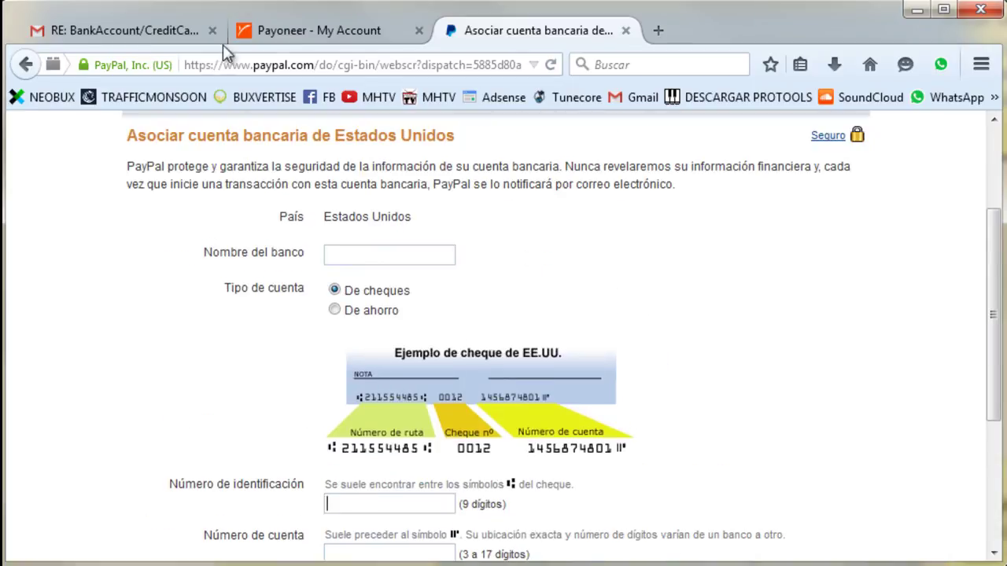
Step: Switch to the PayPal support email in Gmail and read the paragraph about the temporary adjustment for adding a bank
left_click(123, 35)
scroll(506, 387, "up", 3)
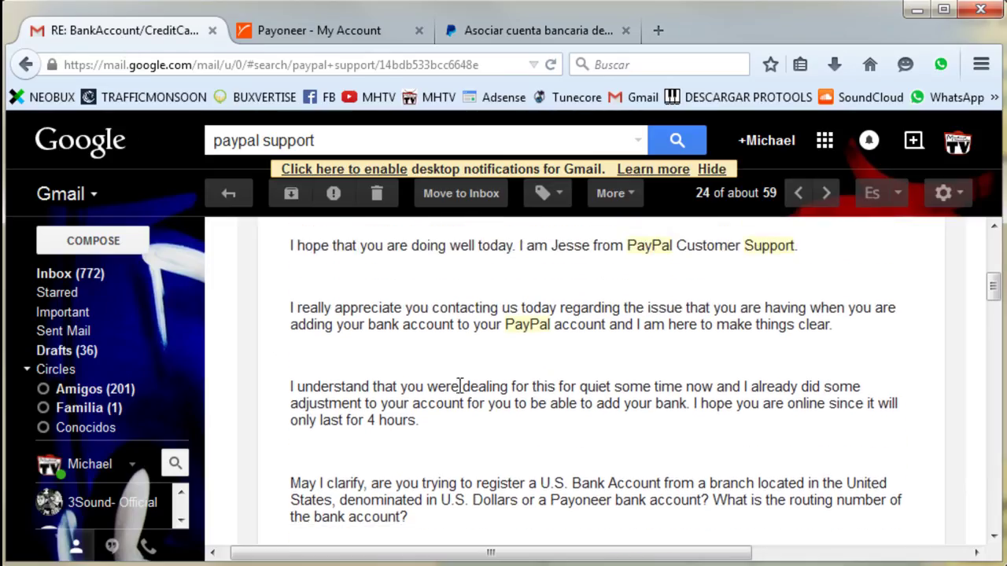
scroll(388, 396, "down", 2)
triple_click(434, 406)
left_click(434, 405)
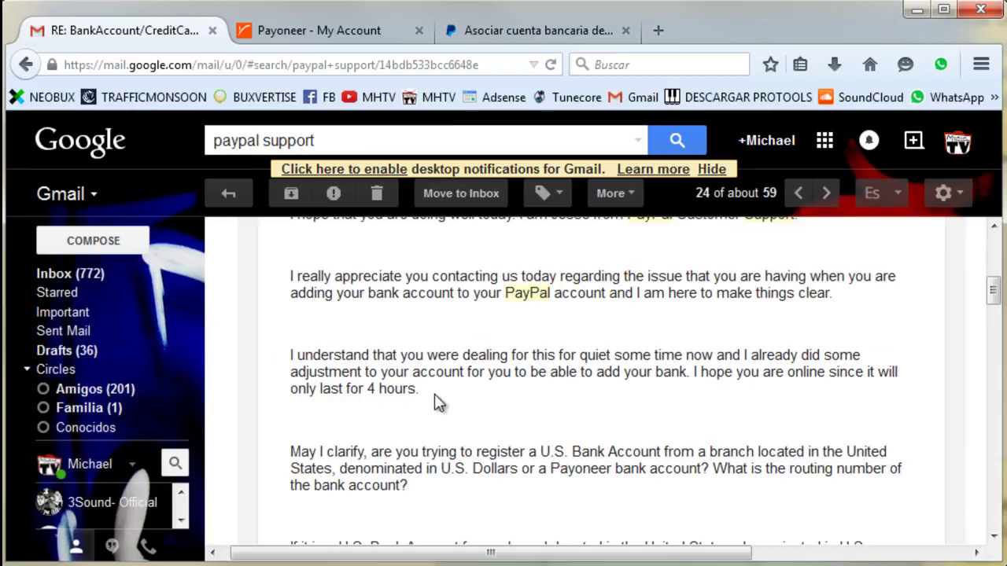
left_click_drag(582, 364, 730, 371)
left_click(448, 406)
scroll(472, 405, "up", 4)
scroll(472, 403, "down", 1)
scroll(472, 403, "down", 2)
Step: Return to PayPal's US bank account form and review its fields from the bank name to the account number
left_click(511, 30)
scroll(472, 339, "up", 3)
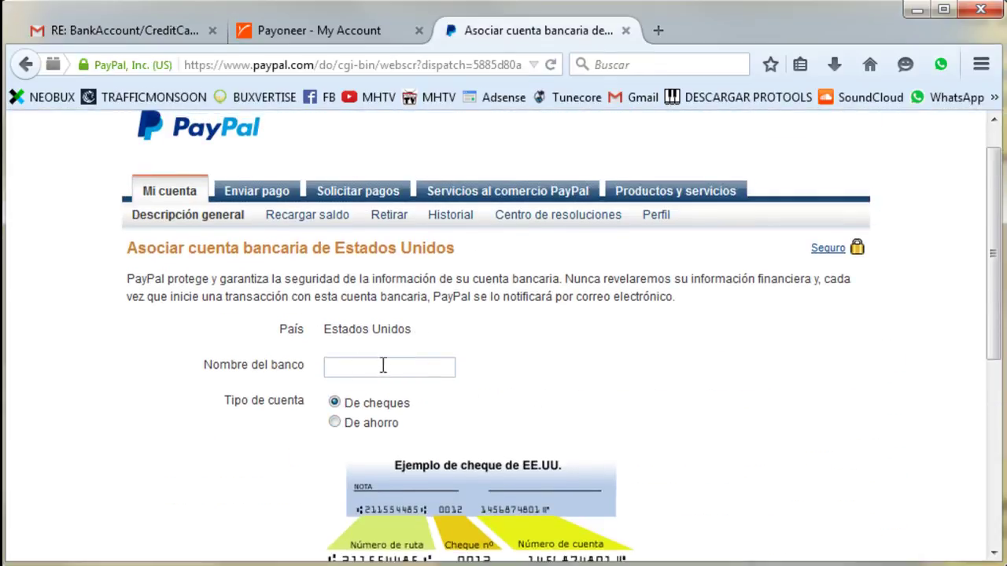
scroll(393, 369, "down", 4)
left_click(373, 275)
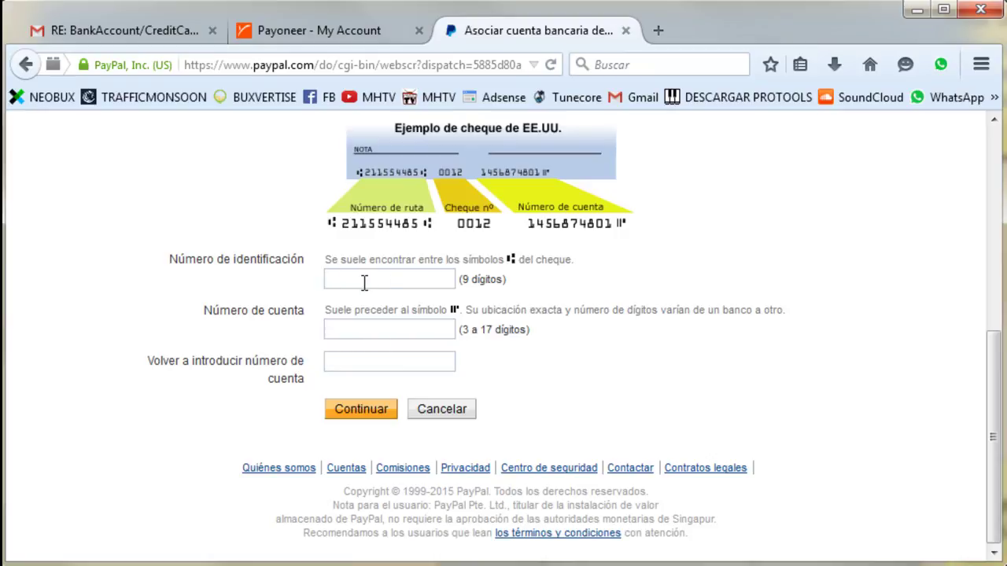
scroll(669, 378, "up", 5)
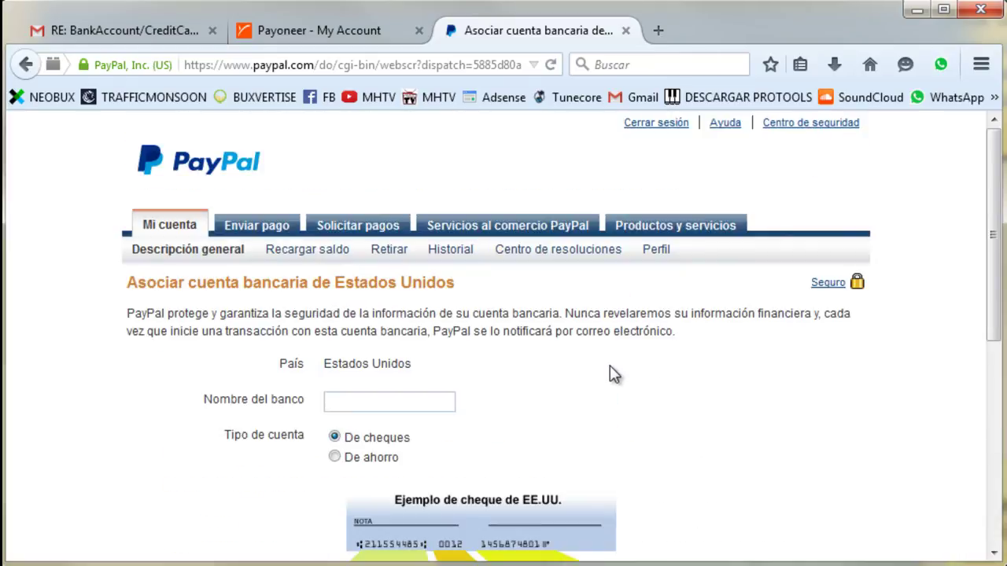
Step: Go back to the PayPal support email in Gmail and reread it from the sender header to the time limit paragraph
left_click(102, 32)
scroll(480, 375, "up", 2)
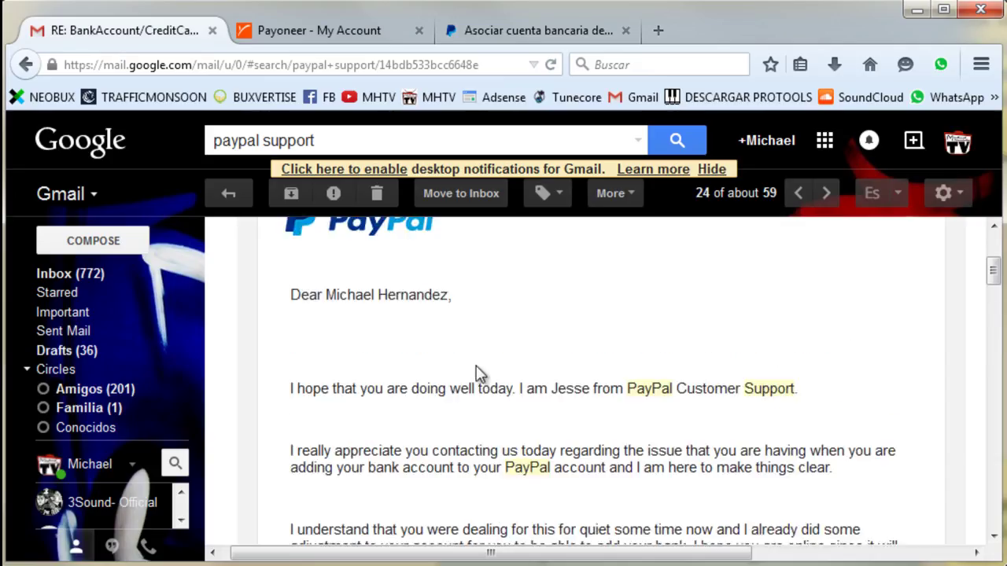
scroll(481, 374, "up", 5)
scroll(582, 472, "down", 2)
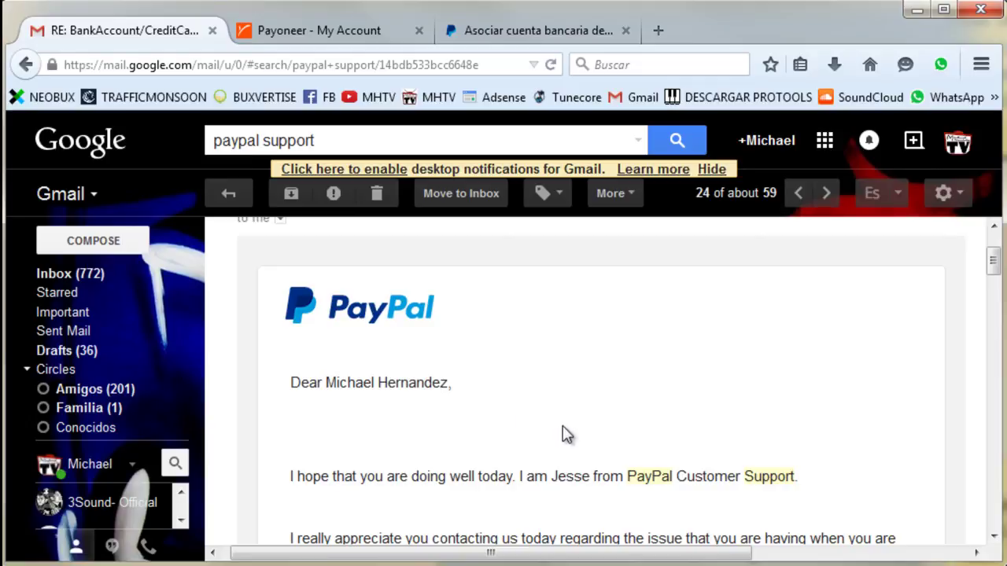
scroll(565, 437, "down", 2)
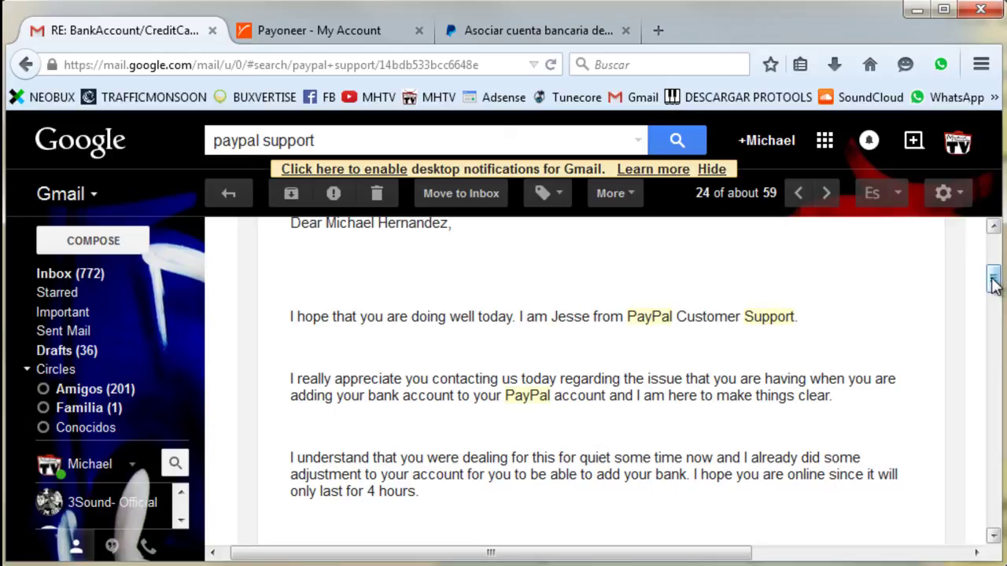
mouse_move(994, 284)
left_mouse_down()
mouse_move(996, 276)
mouse_move(996, 285)
left_mouse_up()
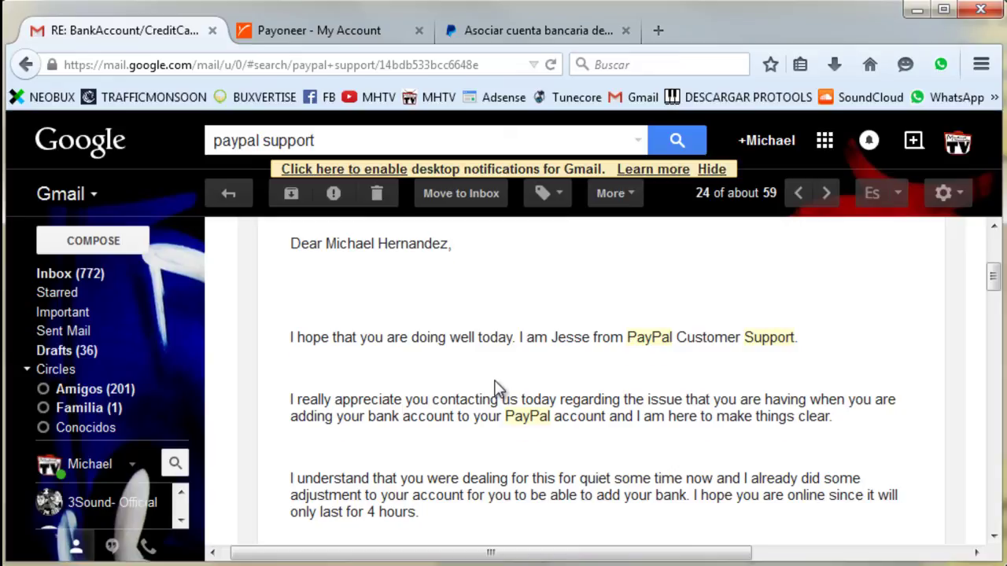
scroll(496, 386, "up", 4)
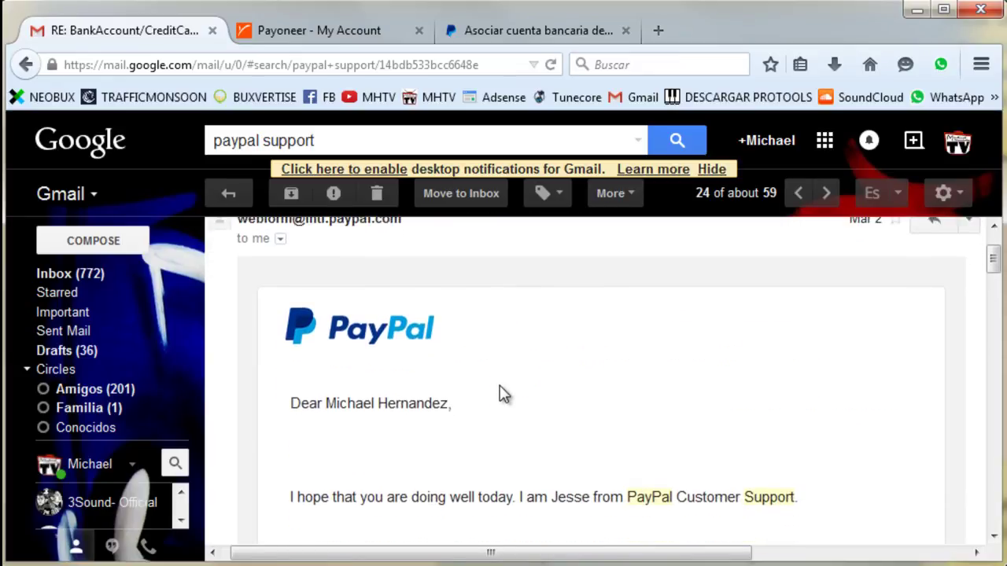
scroll(504, 393, "down", 2)
scroll(504, 386, "up", 3)
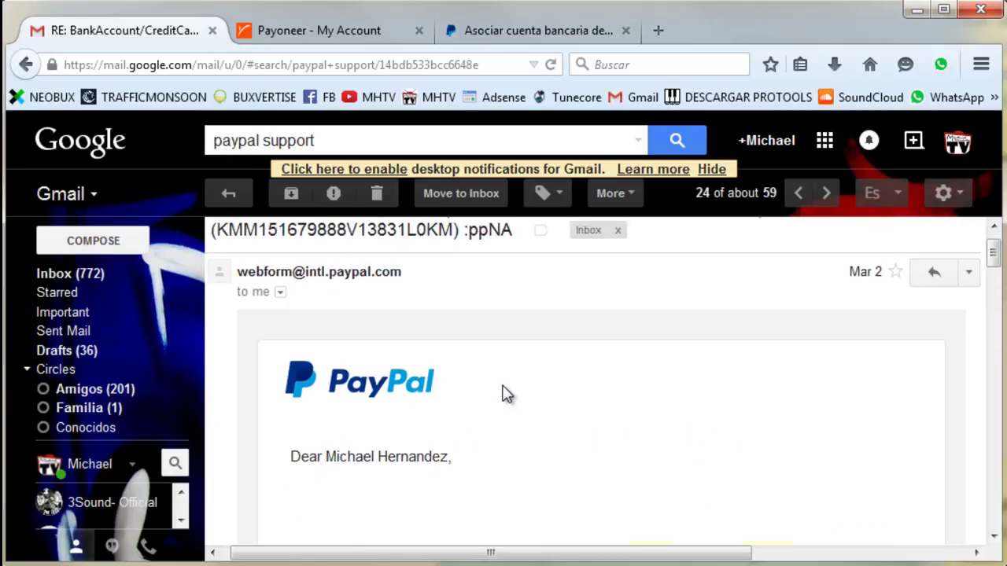
scroll(504, 386, "down", 2)
Step: Switch to PayPal's US bank account form and examine the routing number and account number fields
left_click(517, 32)
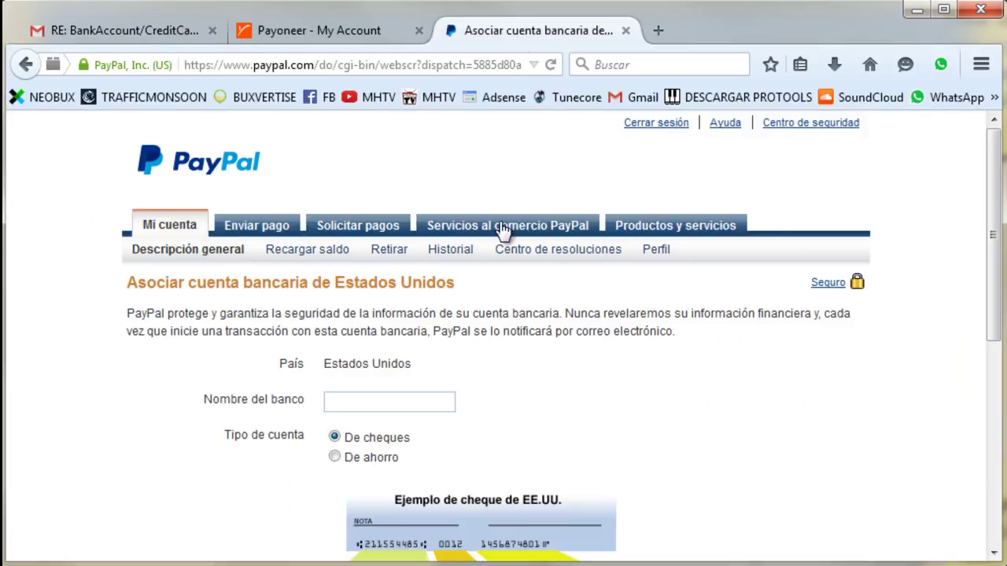
scroll(549, 392, "down", 5)
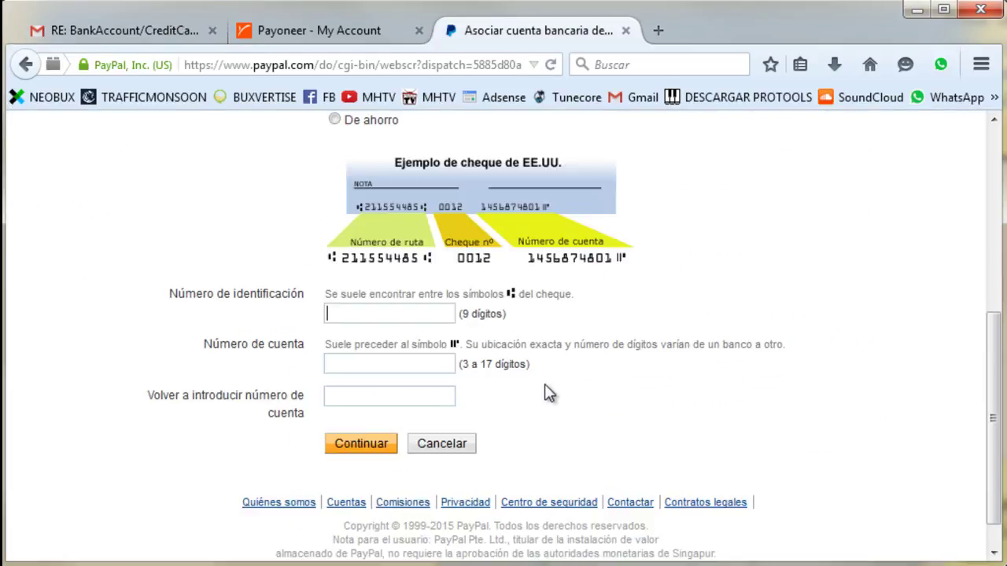